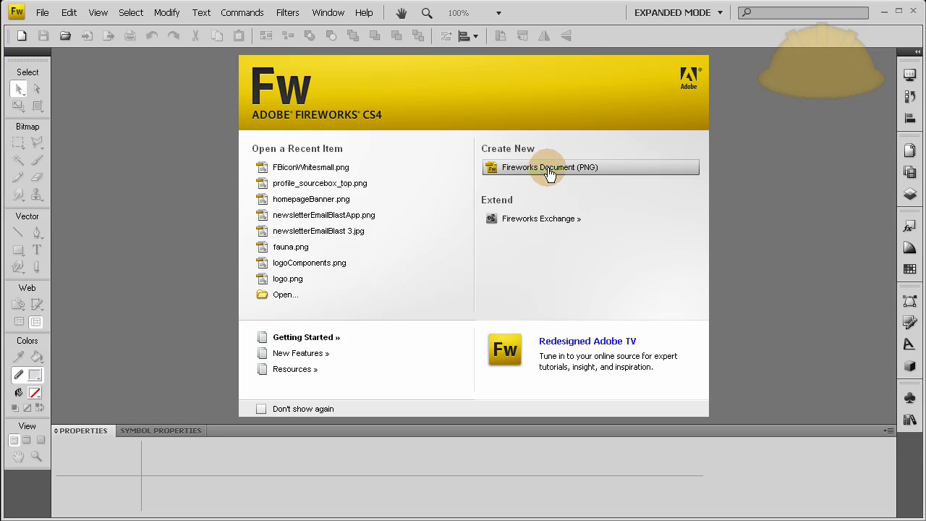
- Create a new Fireworks PNG document 1000 × 500 pixels with a white canvas
click(550, 170)
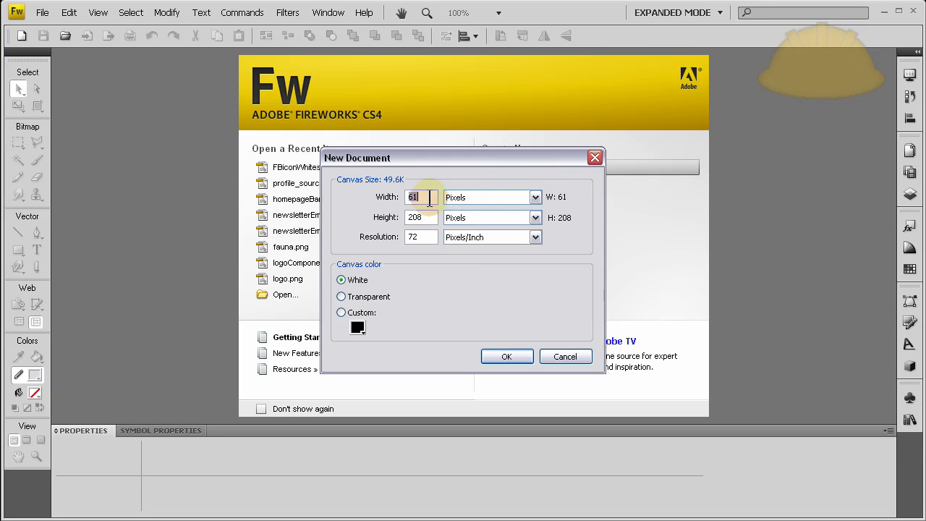
text(1000)
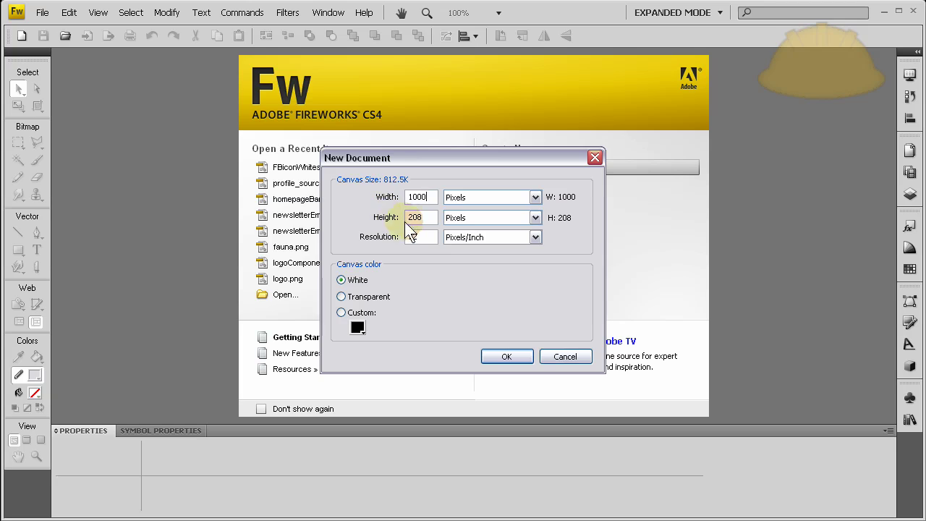
key(Tab)
text(5)
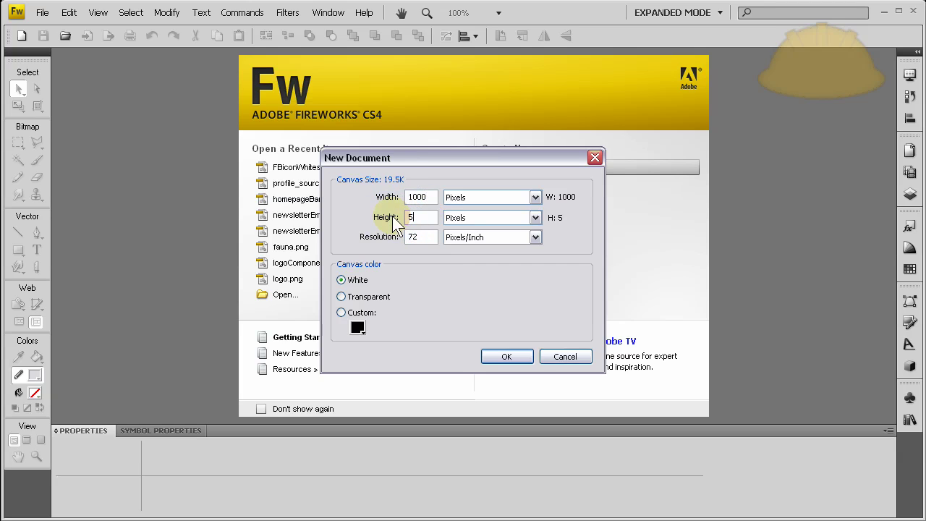
click(507, 356)
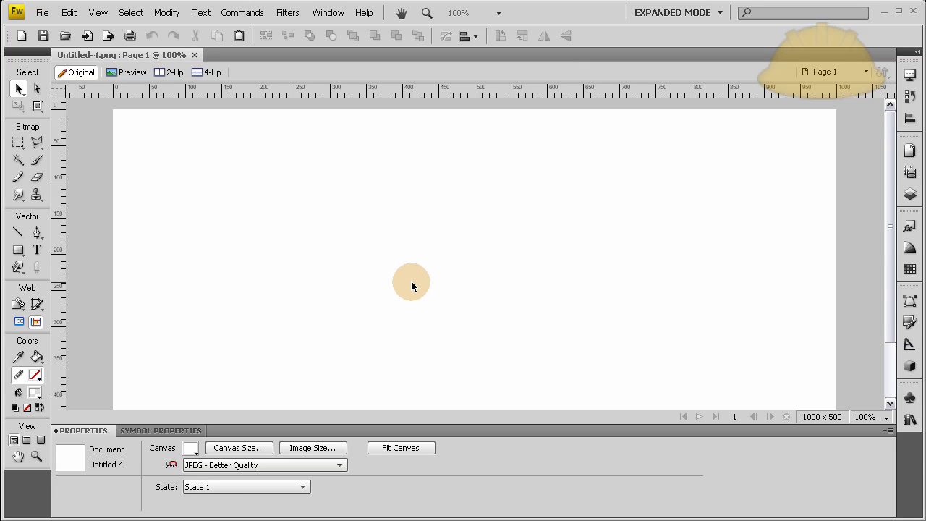
- Make the canvas black and give the Pen tool a white 1-pixel stroke with no fill
click(190, 447)
click(215, 395)
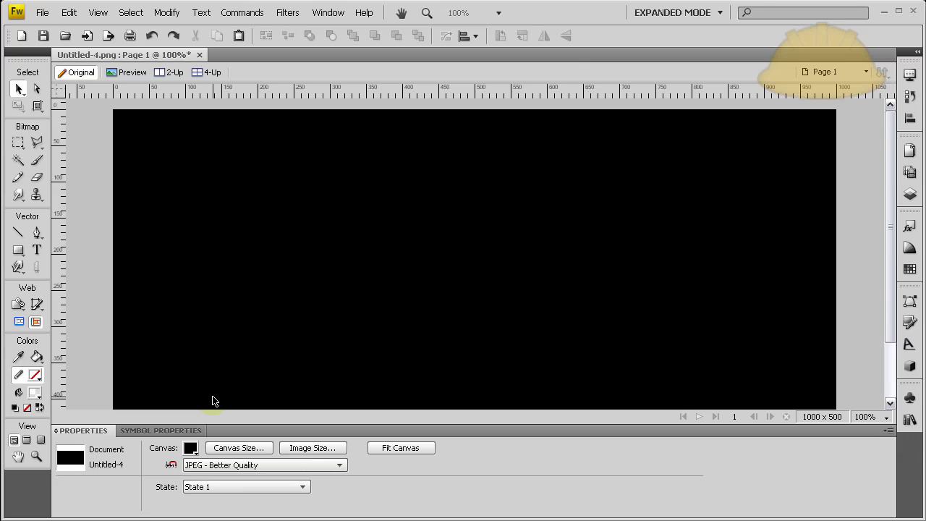
click(37, 232)
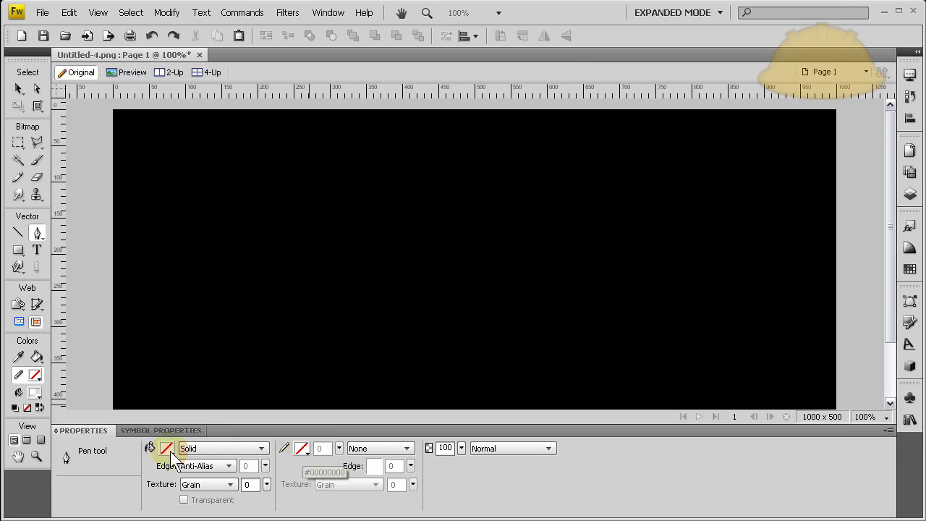
click(301, 449)
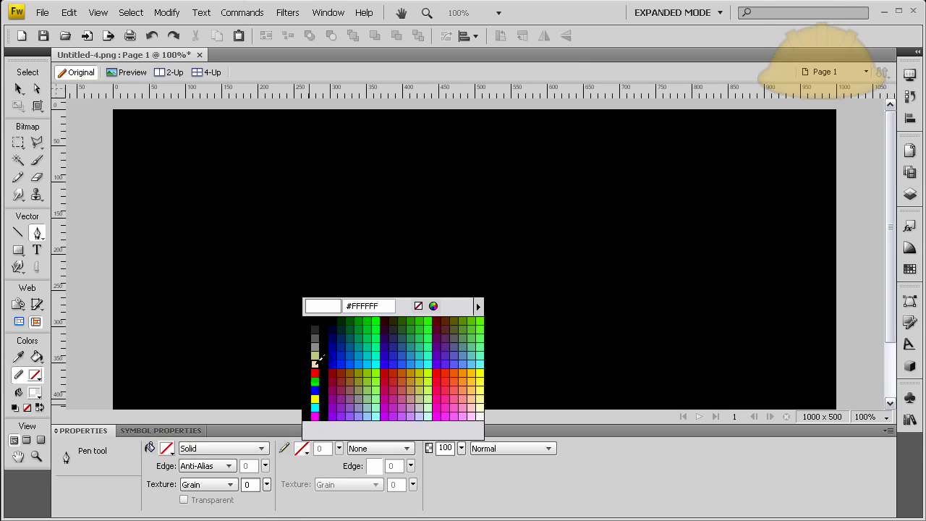
click(315, 363)
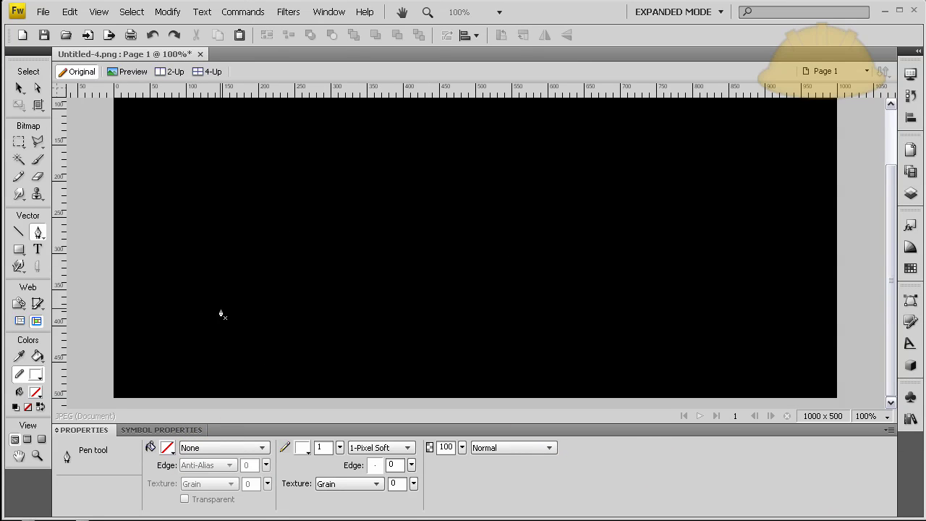
- Draw the swoosh's outer S-curve with Pen anchors from lower left up to the top centre
scroll(221, 332, up, 2)
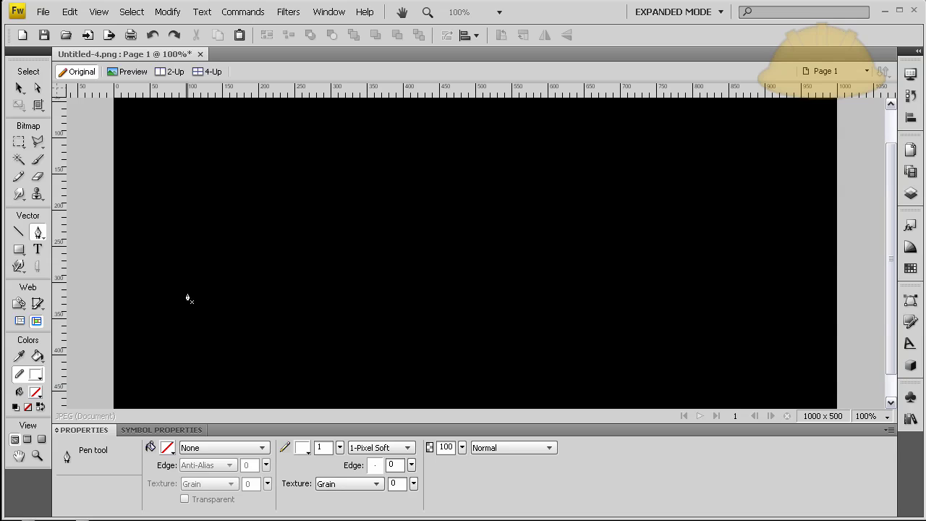
click(194, 380)
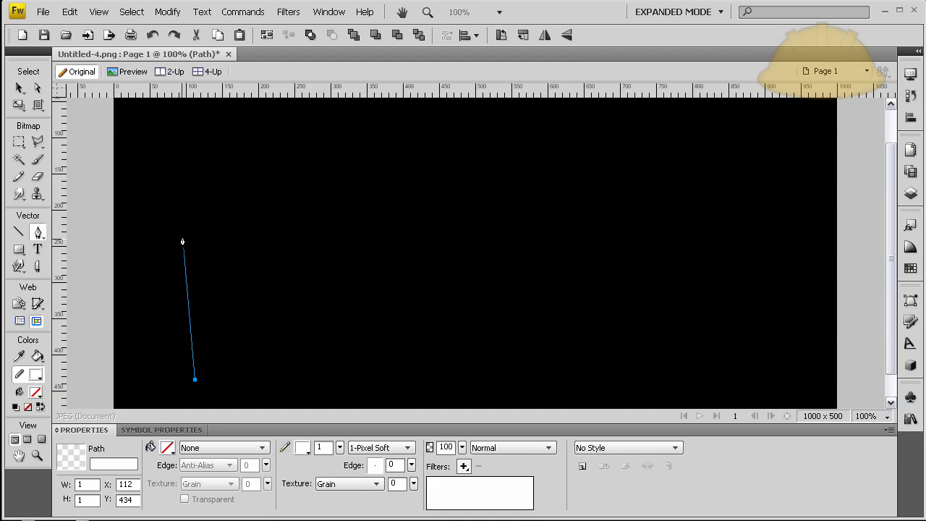
drag(195, 222, 272, 161)
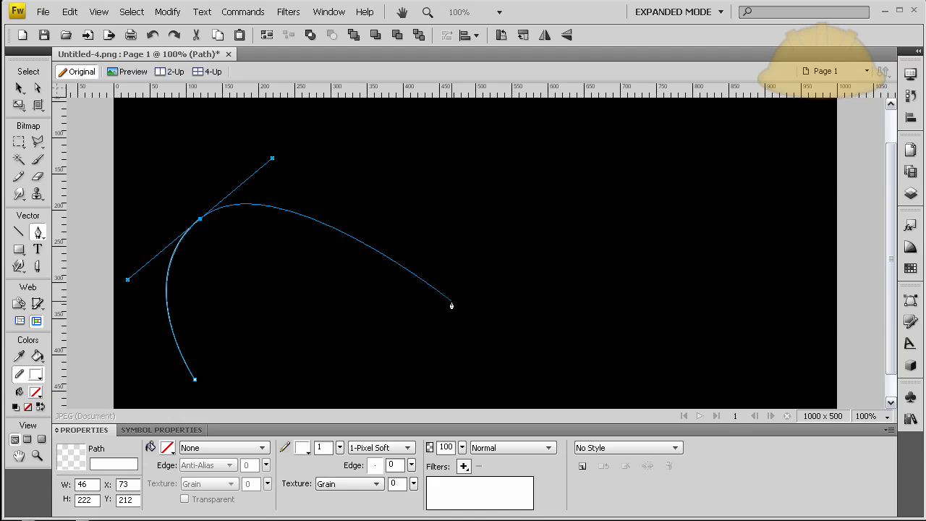
drag(456, 317, 576, 365)
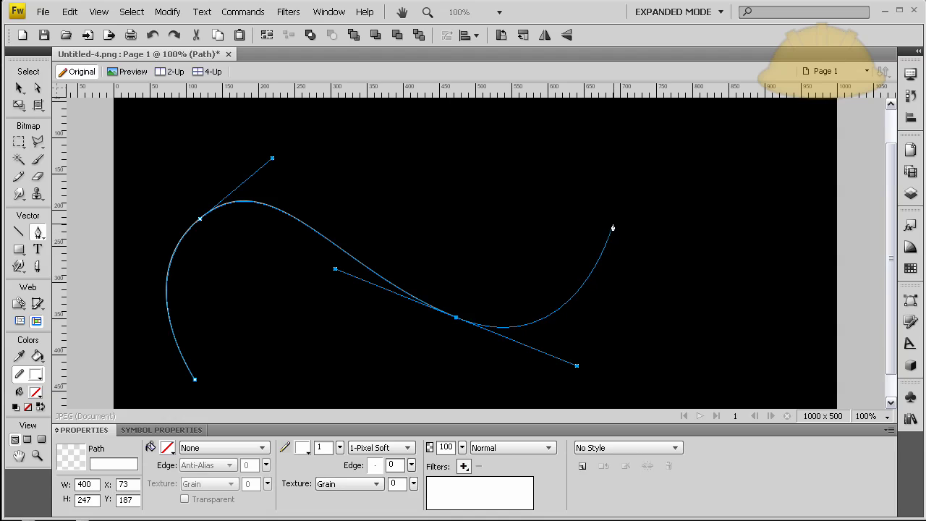
drag(605, 215, 568, 166)
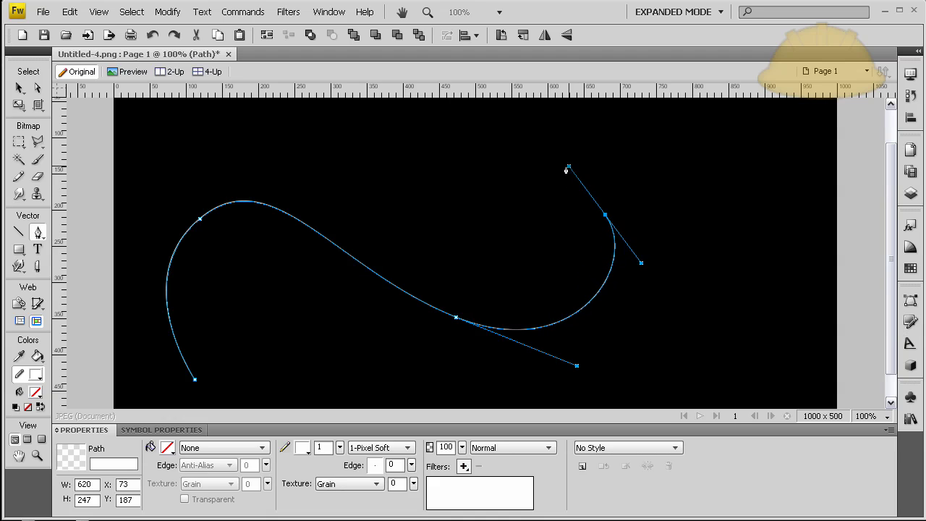
- Place Pen anchors around the right side and back along the inner edge to the start
click(483, 157)
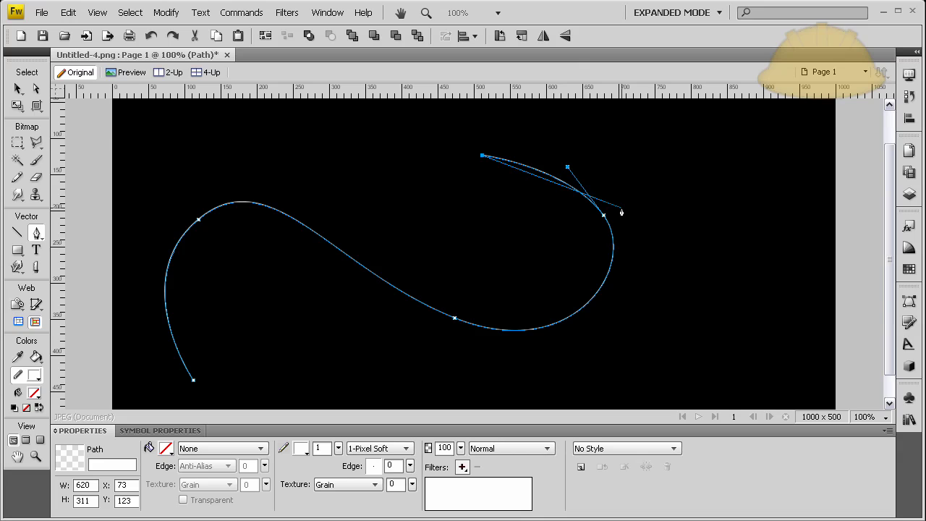
drag(622, 210, 666, 259)
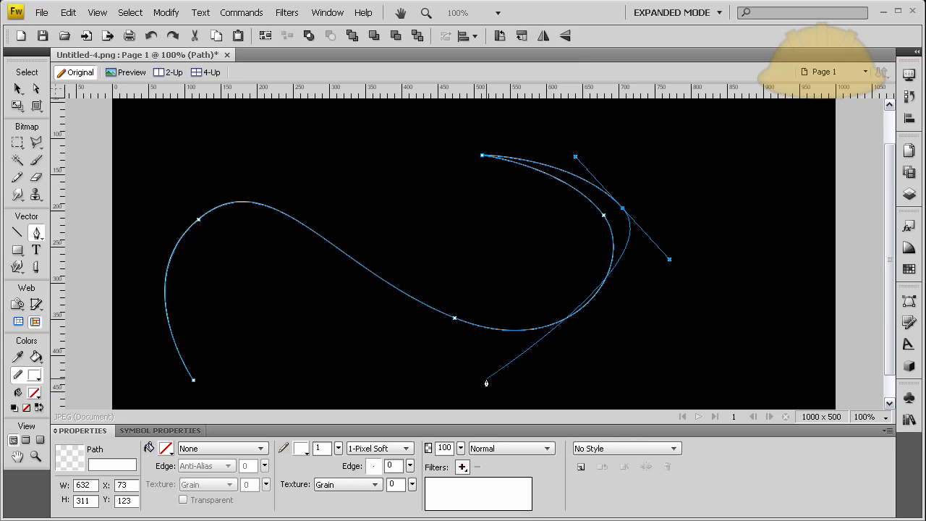
drag(471, 379, 300, 345)
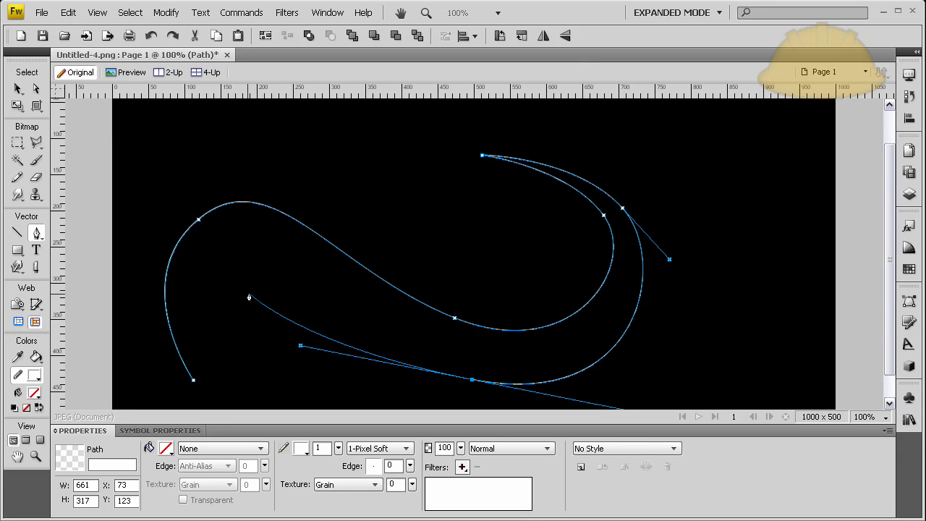
drag(228, 306, 193, 338)
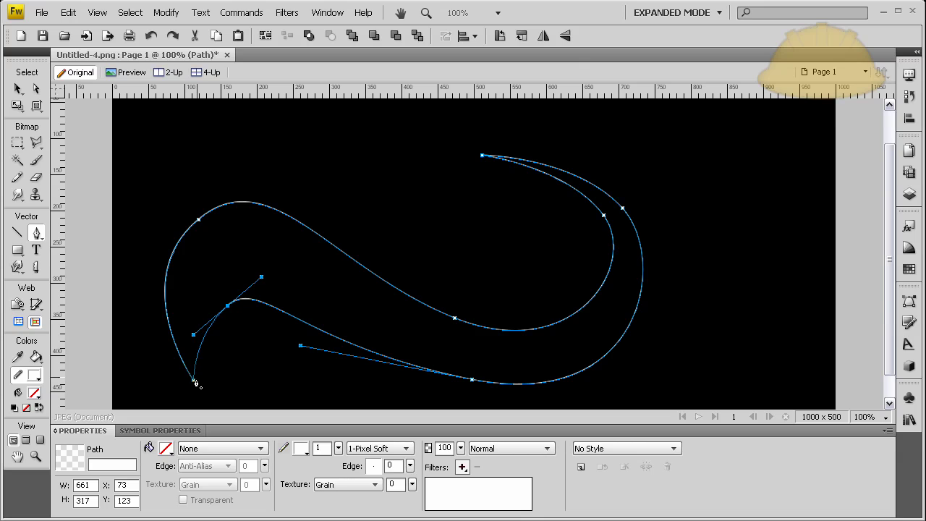
right_click(196, 384)
- Close the swoosh path, select it and shift it up and to the right
click(198, 367)
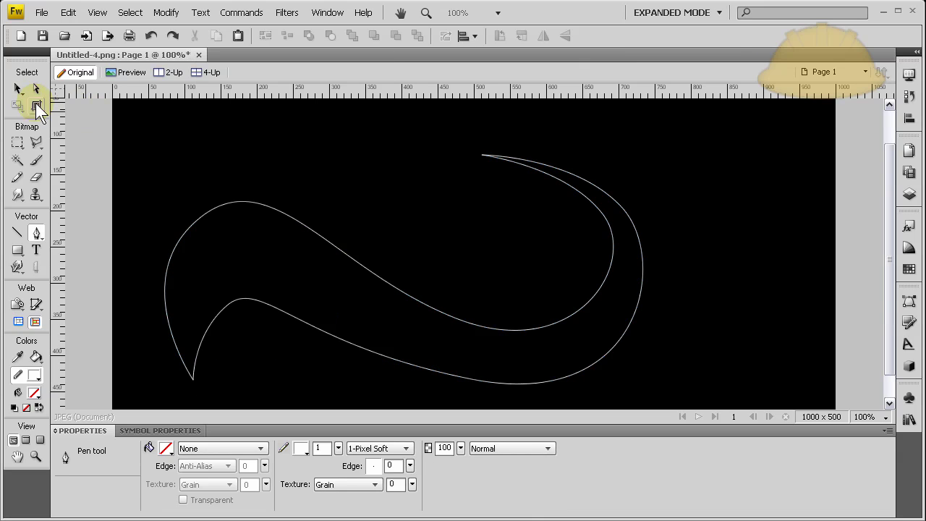
click(19, 90)
click(249, 203)
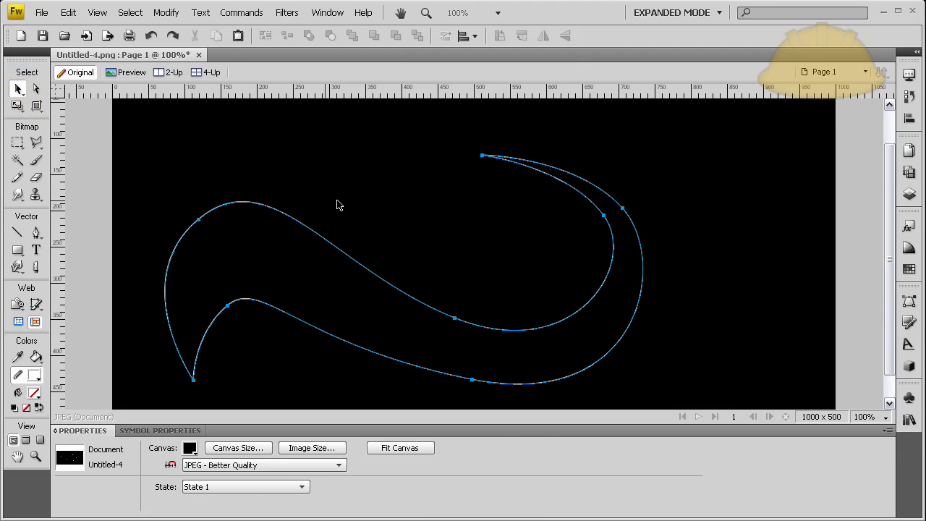
click(420, 295)
drag(405, 298, 471, 276)
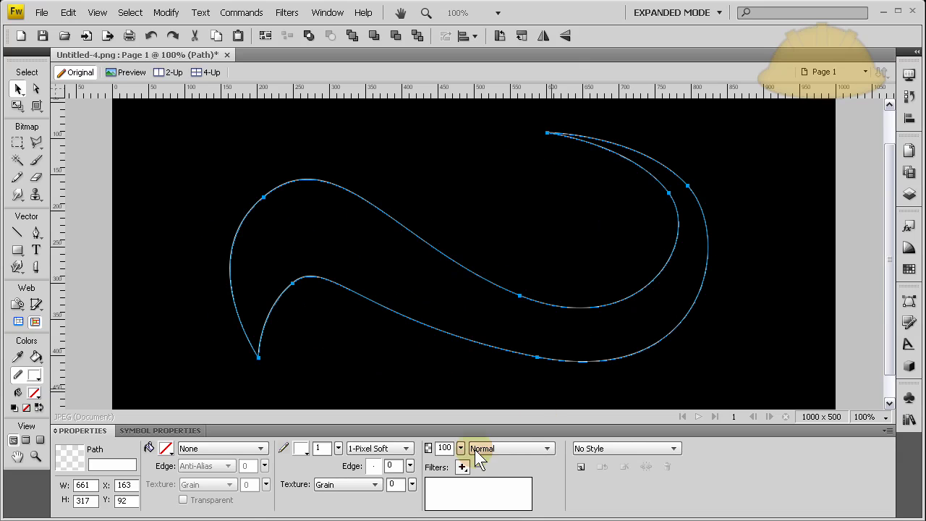
- Fill the swoosh with solid white #FFFFFF and push it up past the canvas top edge
click(165, 448)
click(210, 394)
click(292, 350)
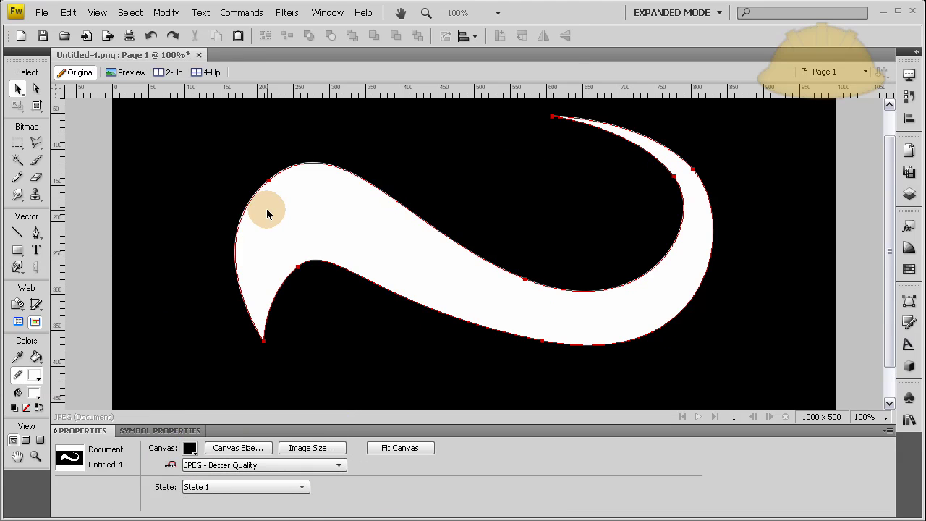
drag(293, 239, 333, 170)
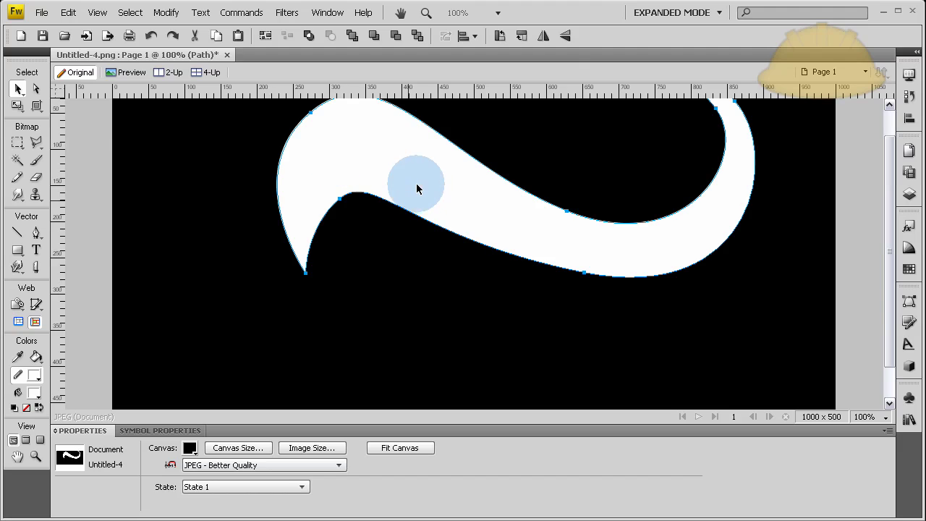
drag(409, 155, 433, 197)
click(120, 181)
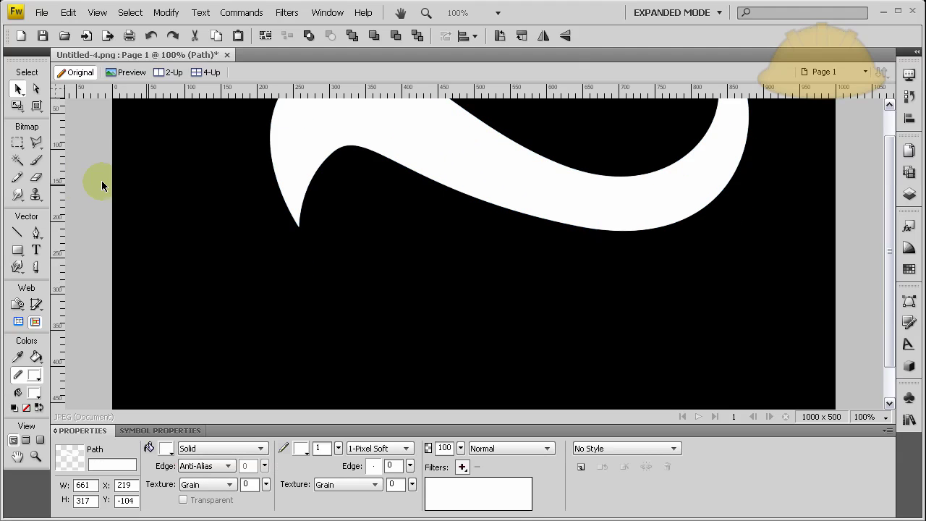
click(36, 230)
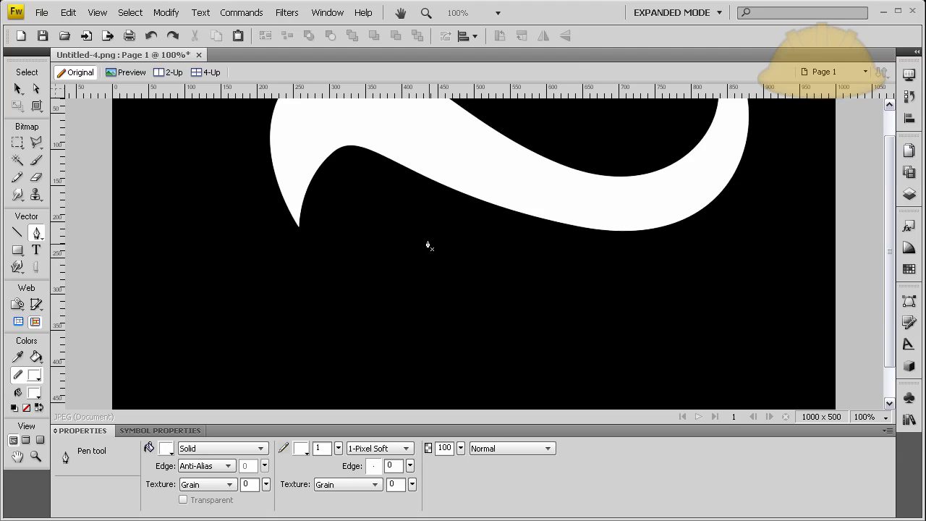
- Draw a white 47 × 187 half-teardrop path below the swoosh's left tip and select it
click(392, 212)
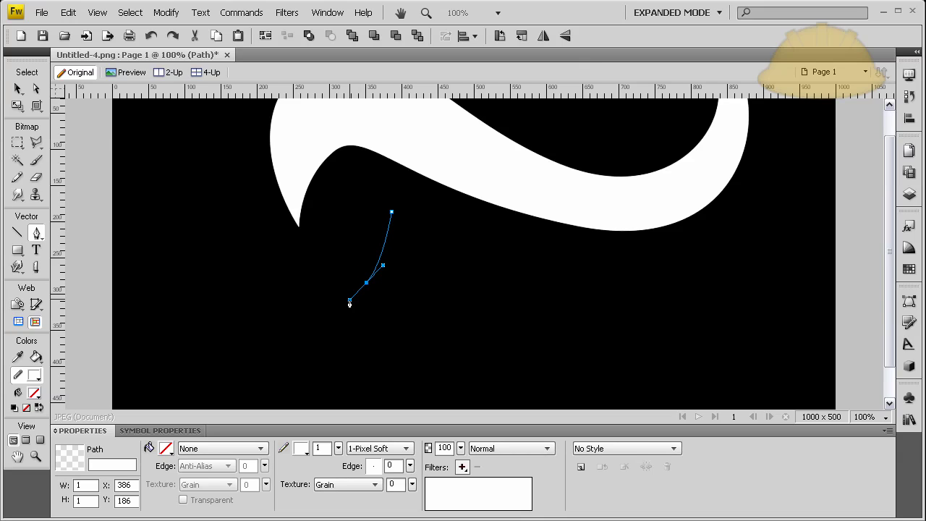
drag(337, 318, 346, 319)
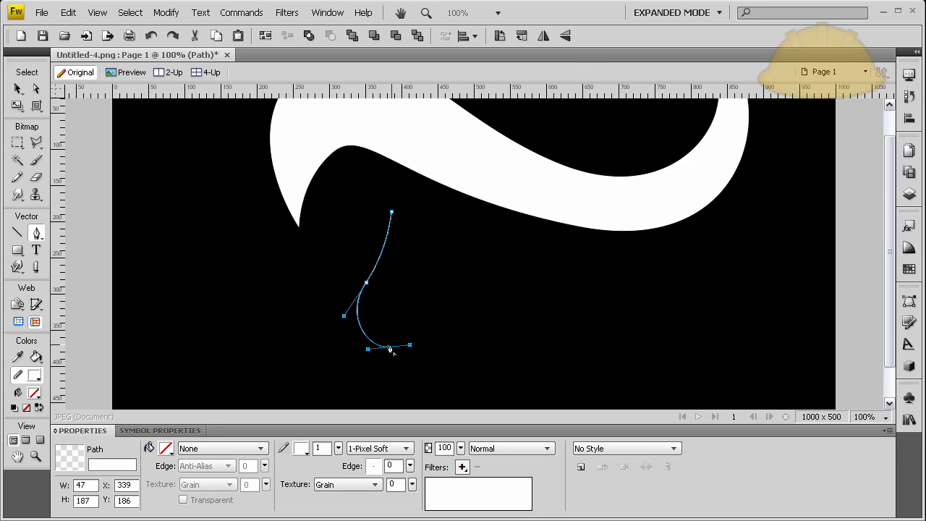
click(390, 214)
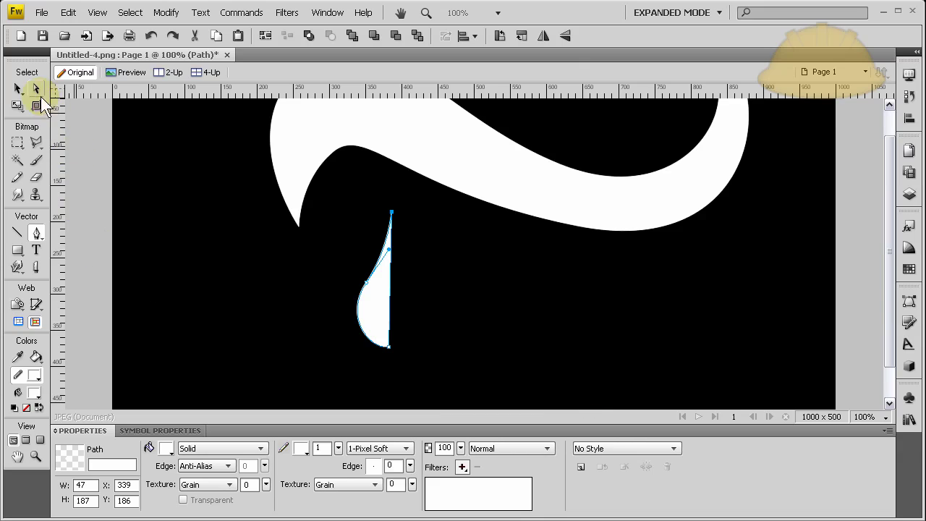
click(36, 88)
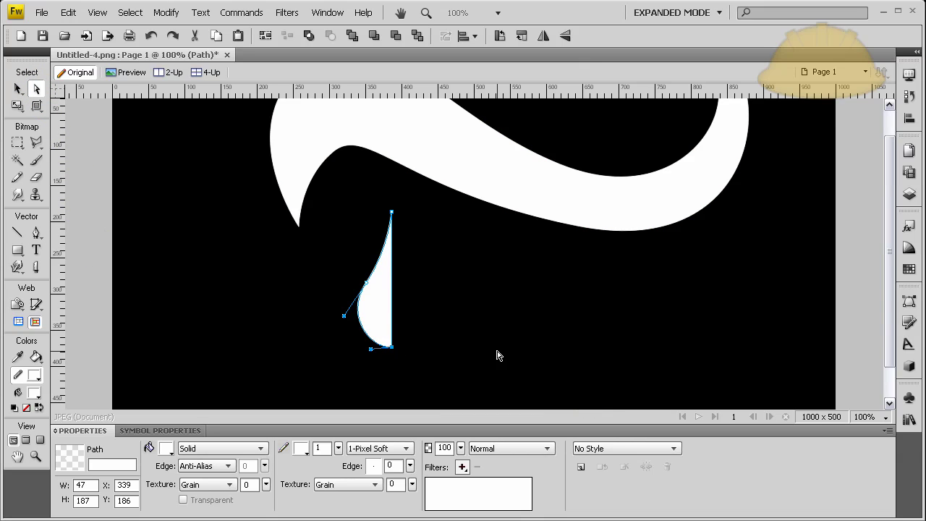
click(455, 266)
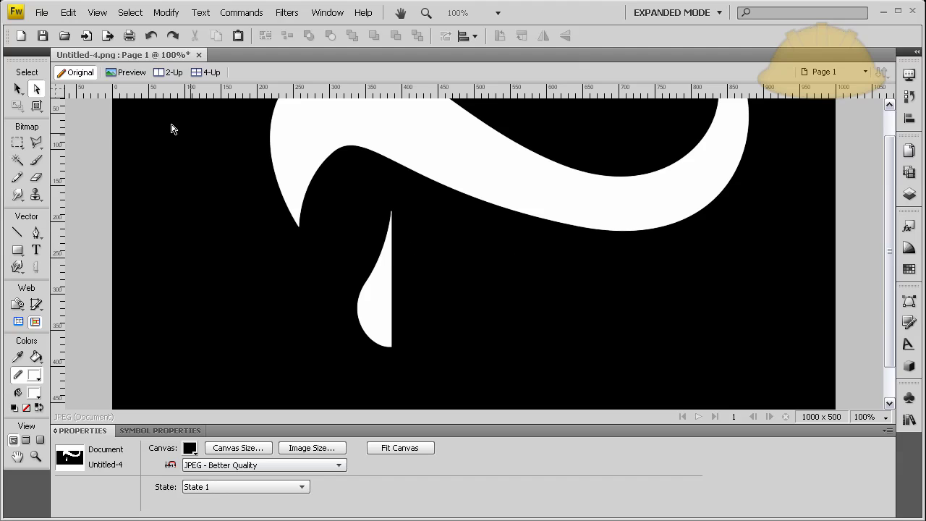
click(18, 88)
click(386, 316)
click(377, 311)
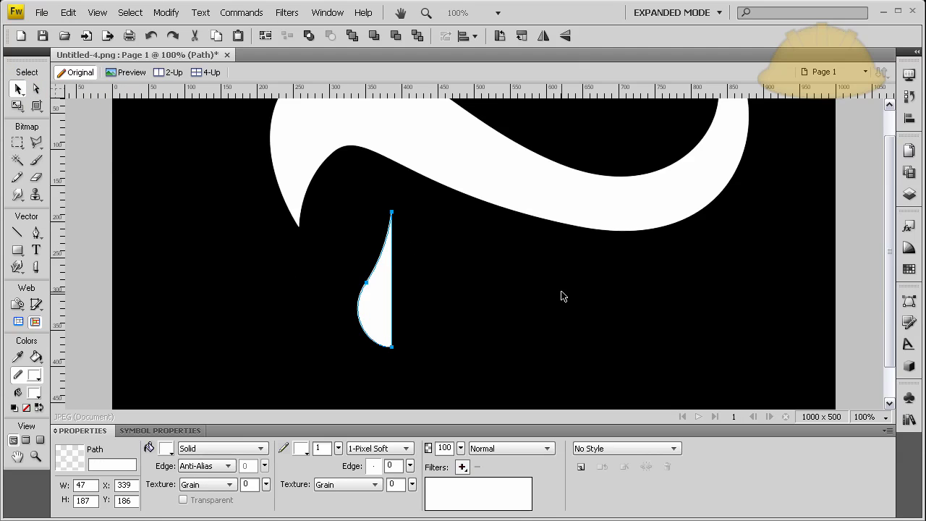
- Flip a copy of the half-drop horizontally, butt it against the original, and select both halves
click(544, 37)
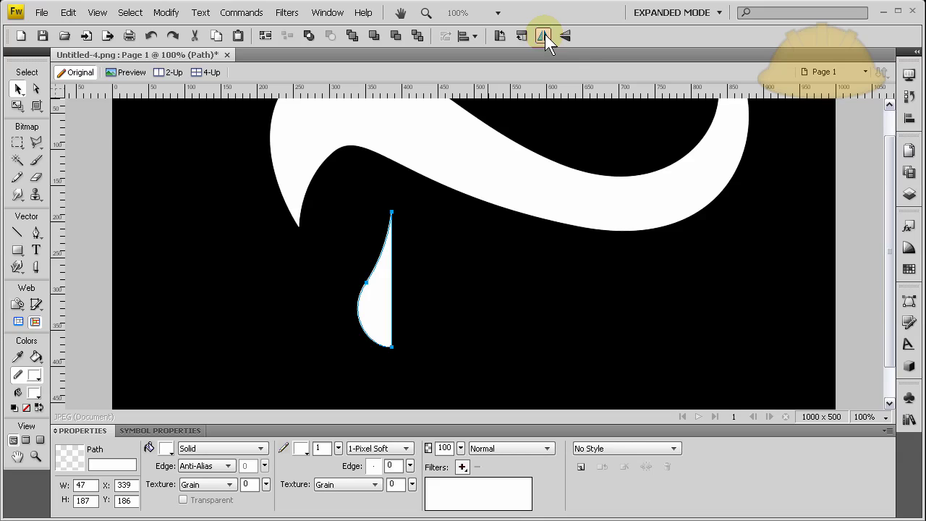
click(545, 38)
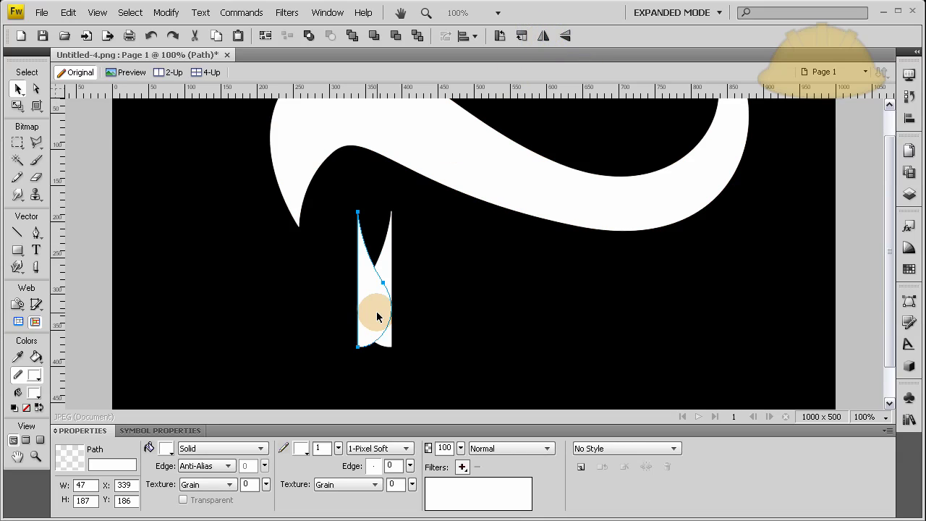
drag(376, 316, 509, 314)
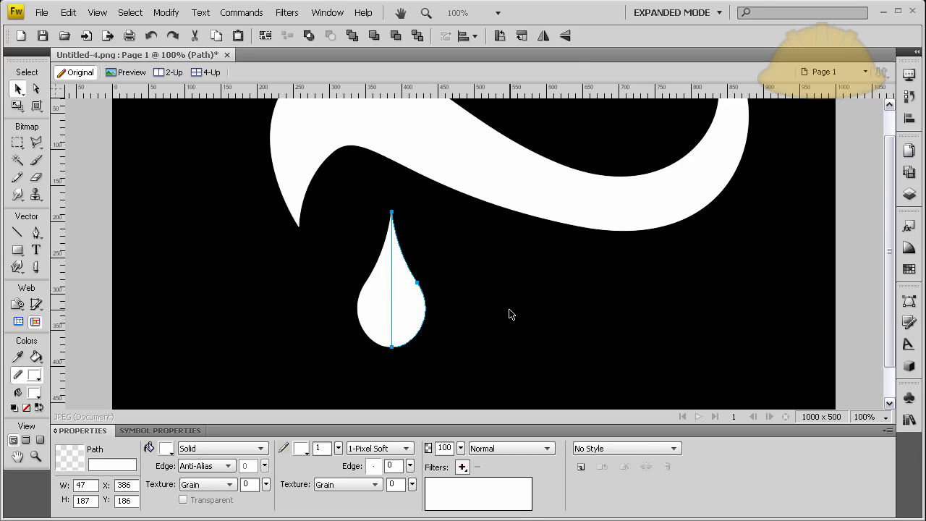
click(509, 314)
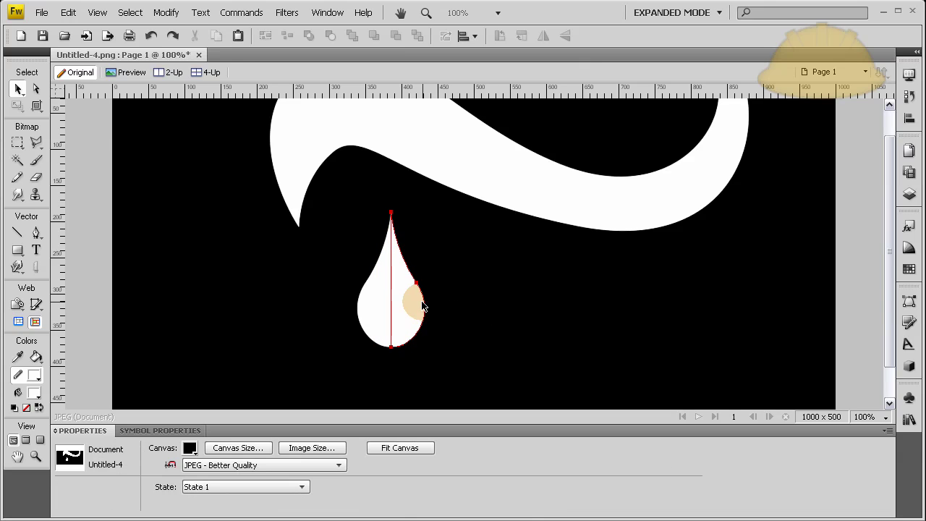
click(383, 305)
shift+click(383, 304)
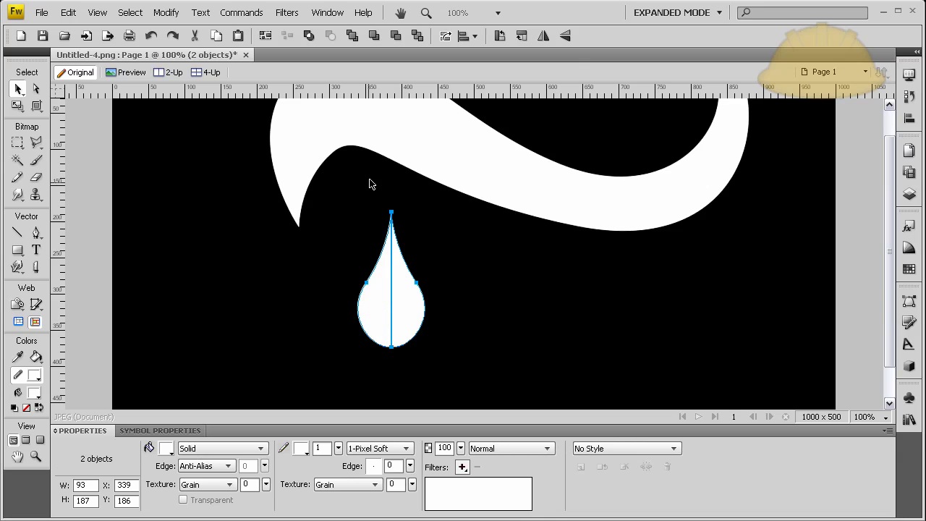
click(168, 14)
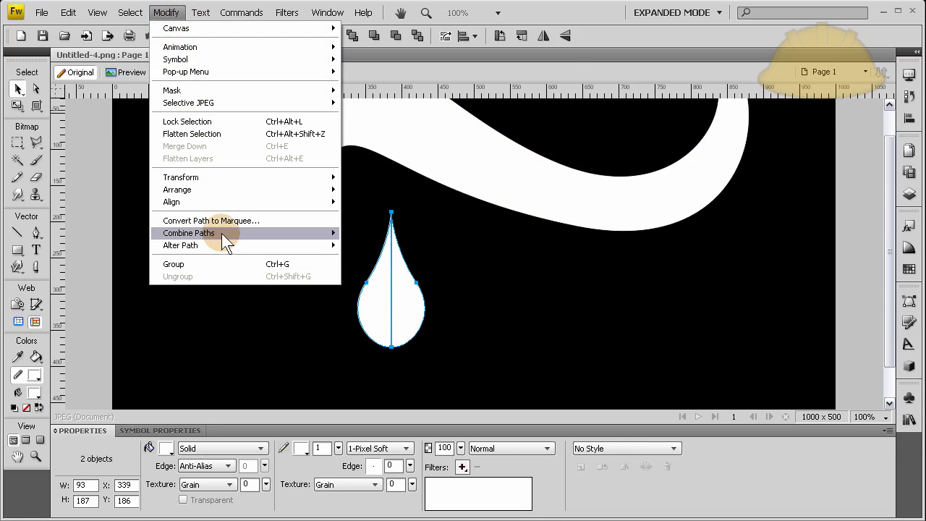
- Union the two halves into one drop and place it beneath the swoosh's left tip
mouse_move(229, 232)
click(357, 265)
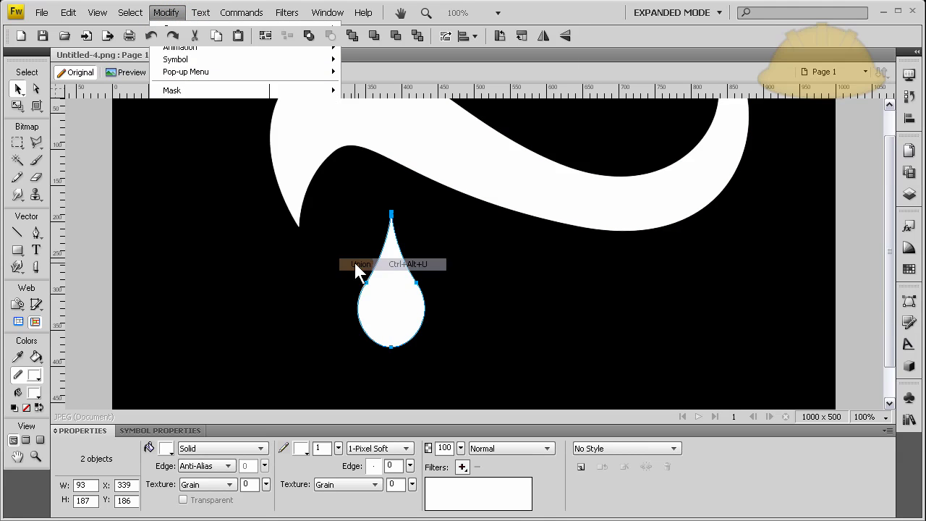
click(433, 285)
drag(395, 292, 304, 315)
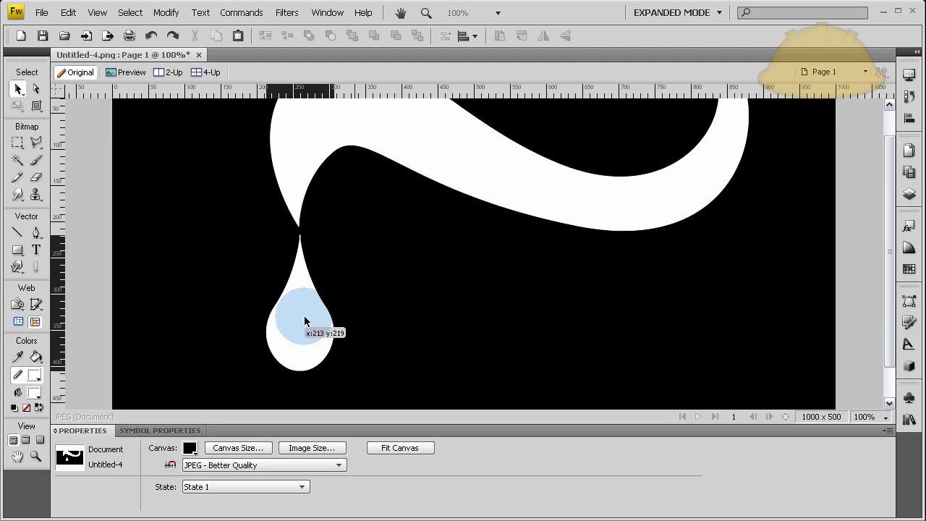
click(391, 291)
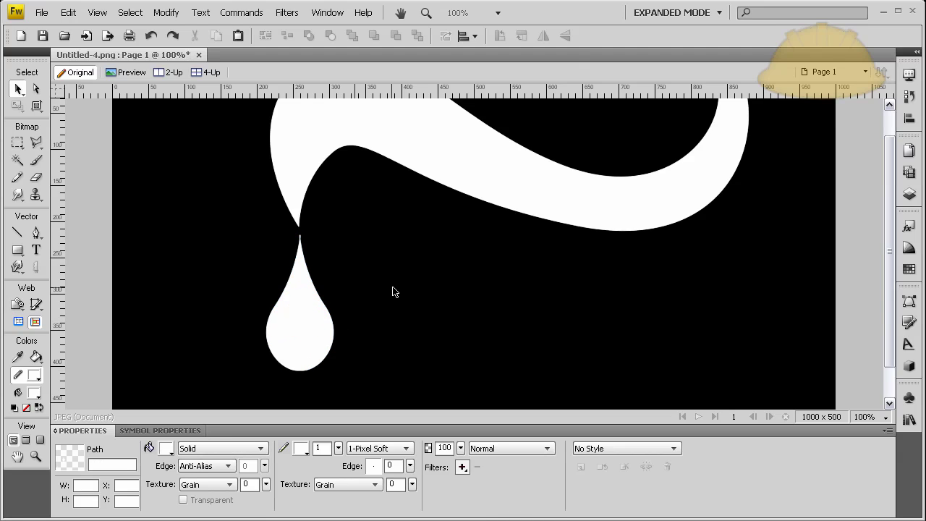
drag(307, 298, 280, 361)
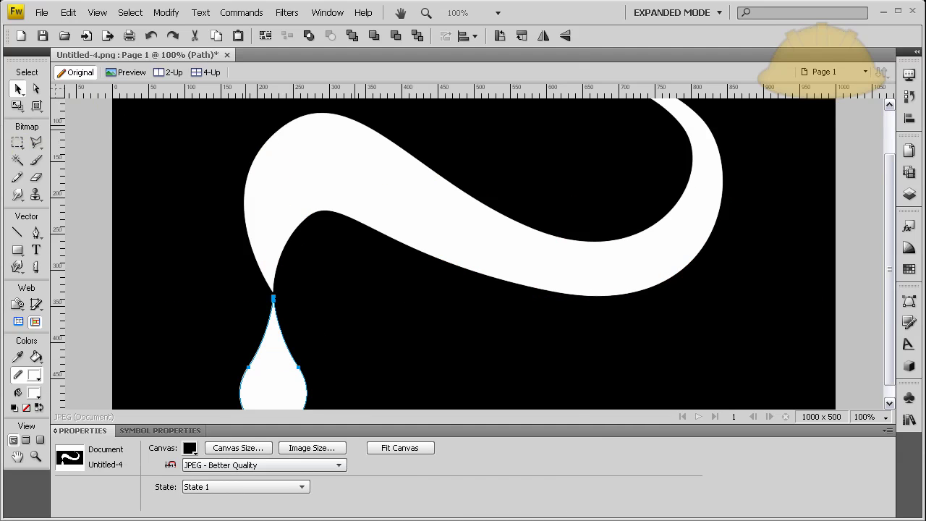
- Scale the drop down to about 58 × 116, then 39 × 78 pixels, under the tip
click(17, 106)
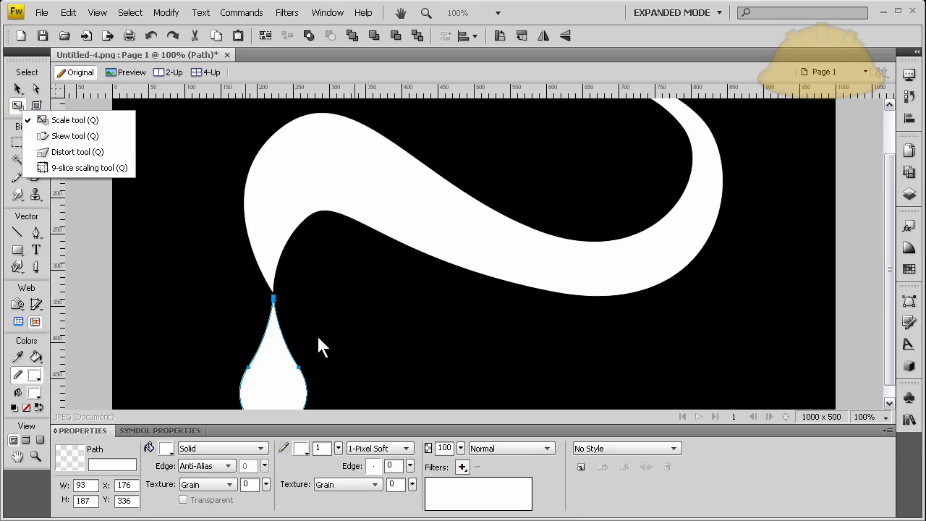
click(76, 122)
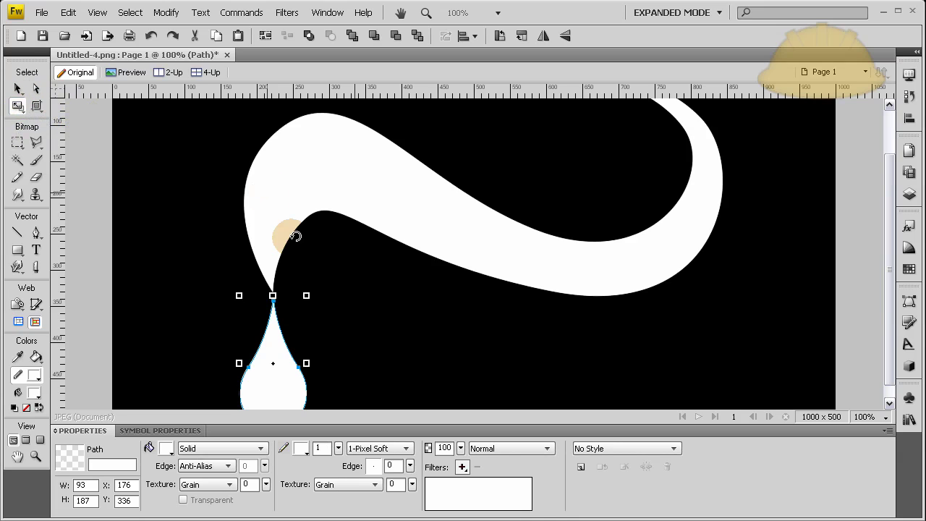
drag(306, 295, 282, 347)
click(17, 88)
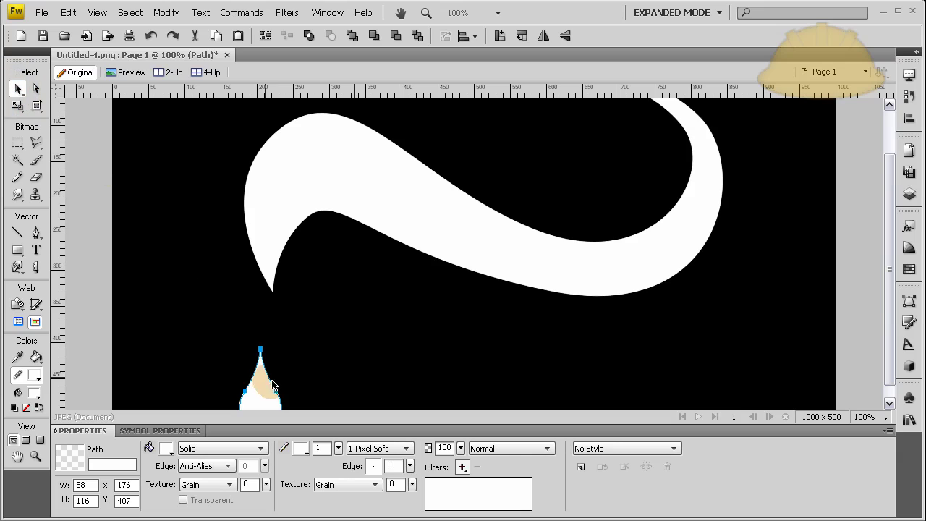
drag(267, 389, 280, 341)
click(17, 106)
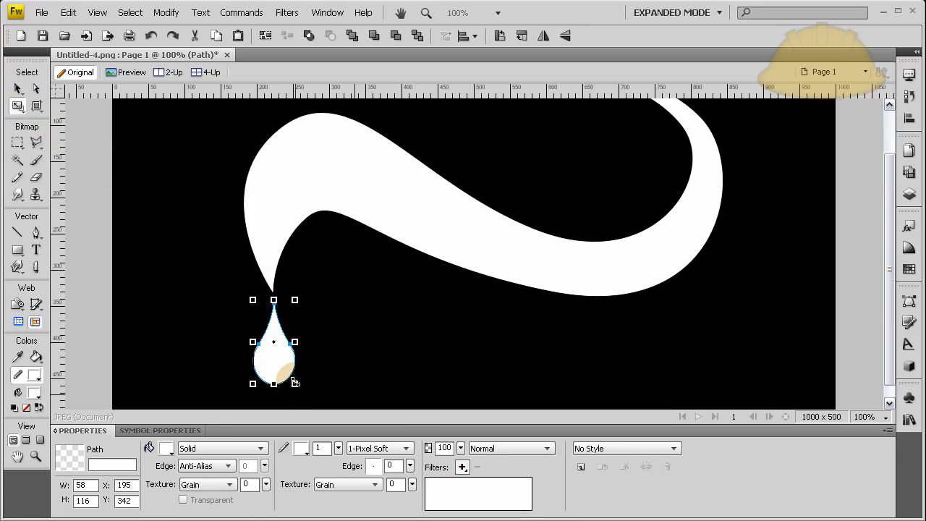
drag(294, 384, 280, 342)
key(v)
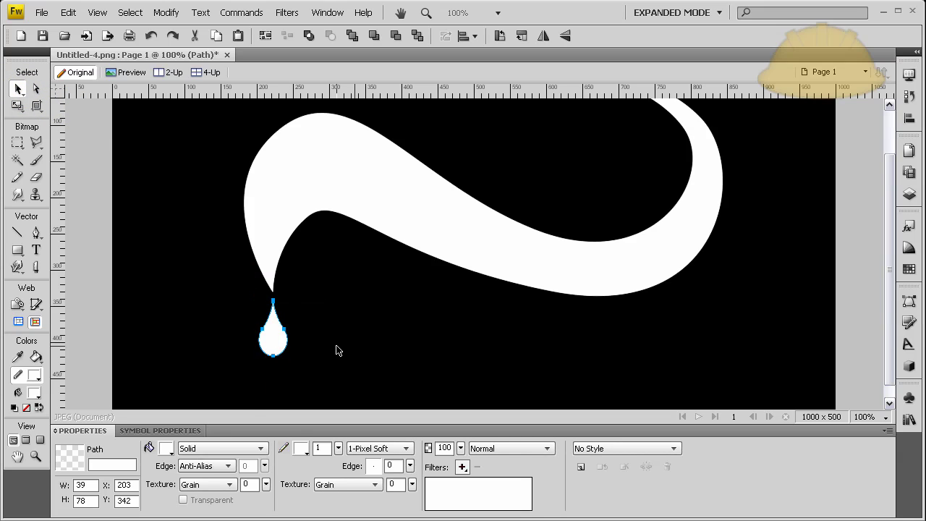
click(336, 350)
- Alt-drag a copy of the drop just below it, shrink it to 28 × 55 px, then select the smallest drop
scroll(340, 311, down, 1)
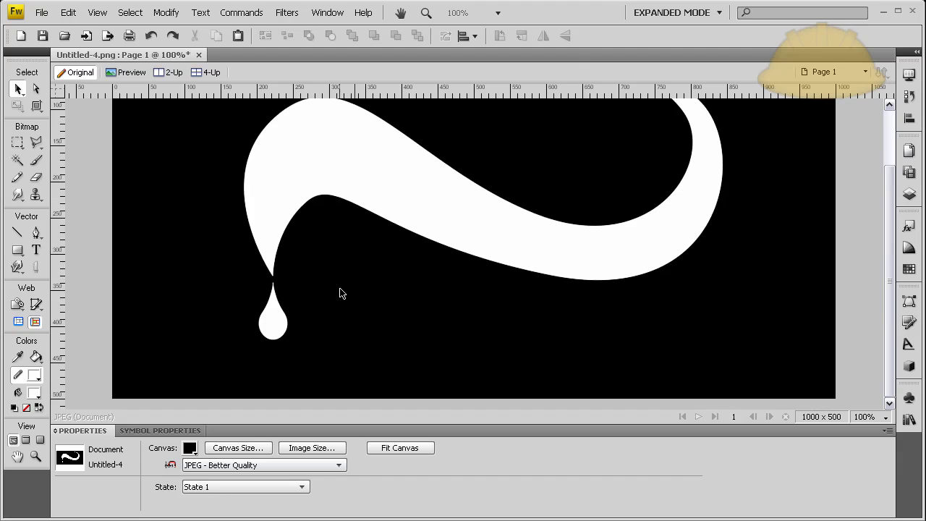
click(282, 323)
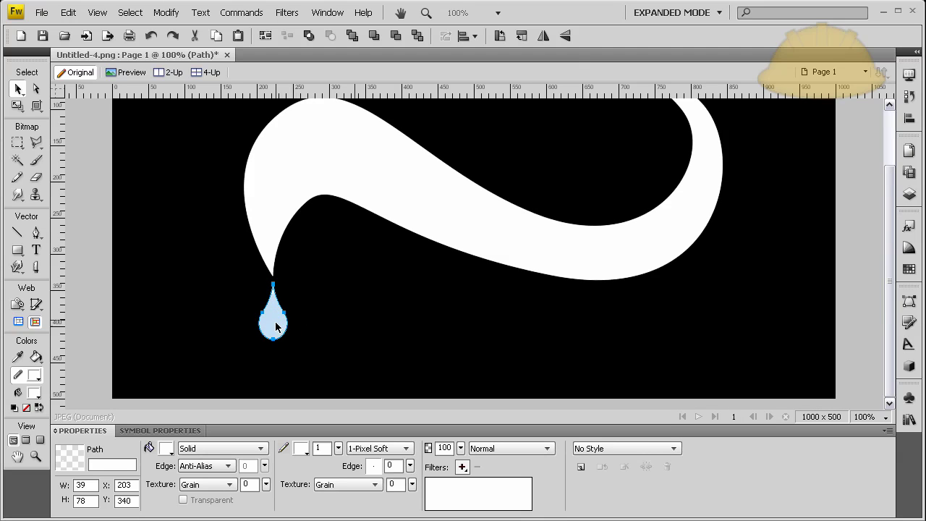
drag(275, 320, 275, 358)
click(17, 105)
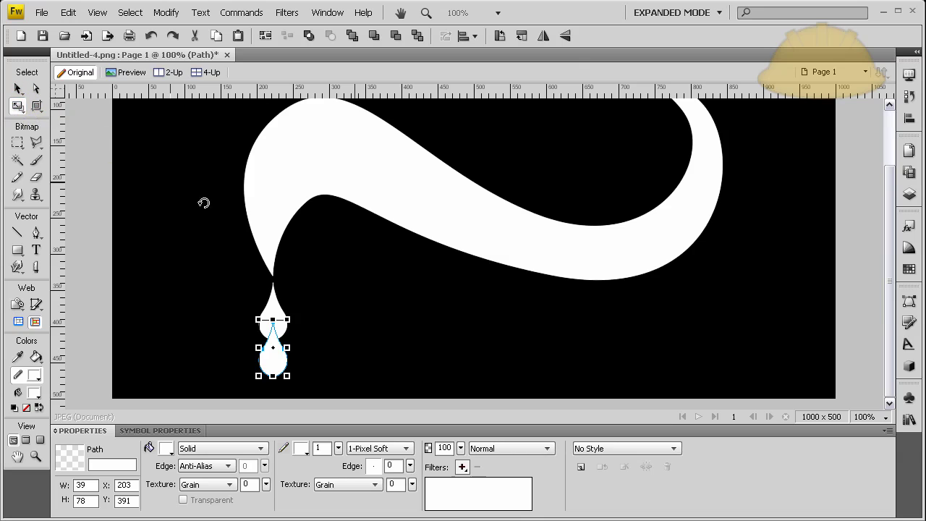
mouse_move(286, 376)
mouse_down()
mouse_move(279, 359)
mouse_move(278, 368)
mouse_up()
click(17, 87)
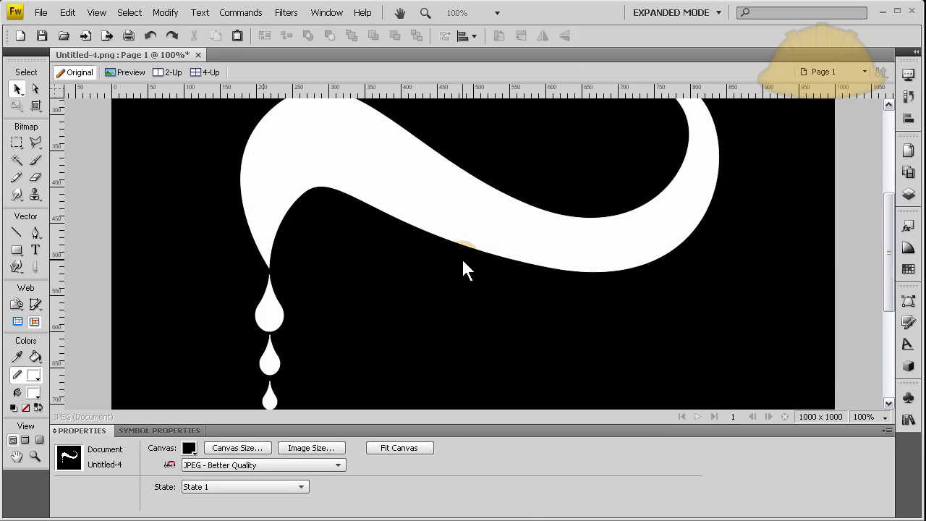
scroll(476, 264, up, 3)
scroll(477, 230, down, 5)
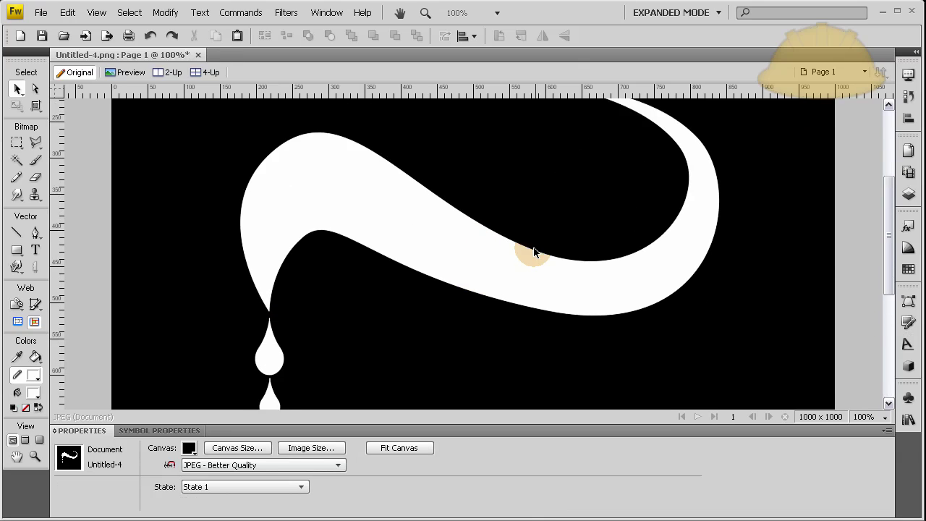
scroll(286, 393, down, 1)
click(269, 334)
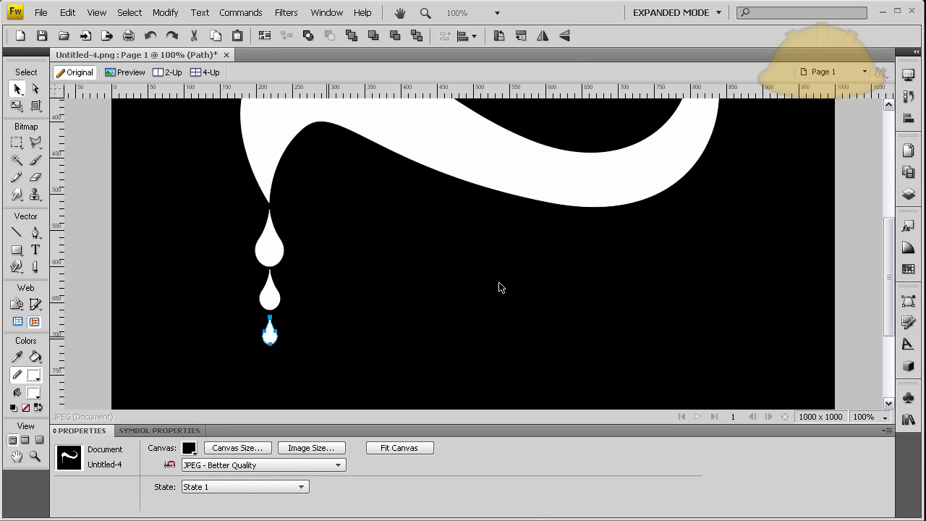
scroll(496, 284, up, 7)
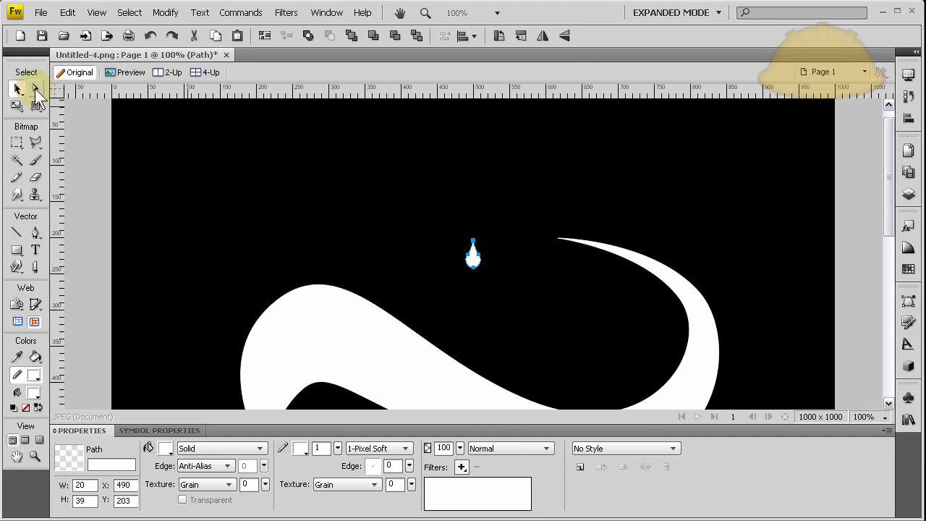
- Rotate the small drop about 90 degrees and move it to the swoosh's right tail tip
click(17, 106)
drag(516, 180, 568, 307)
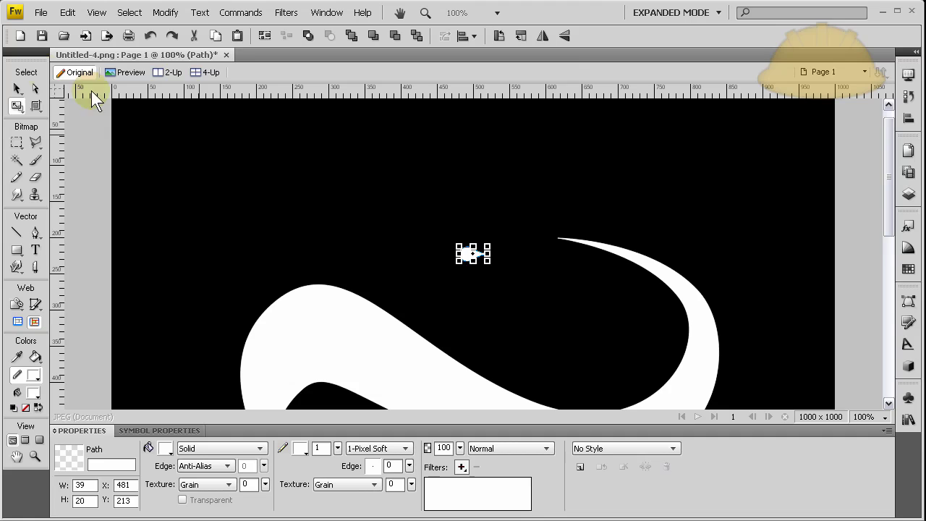
click(16, 88)
drag(470, 259, 531, 240)
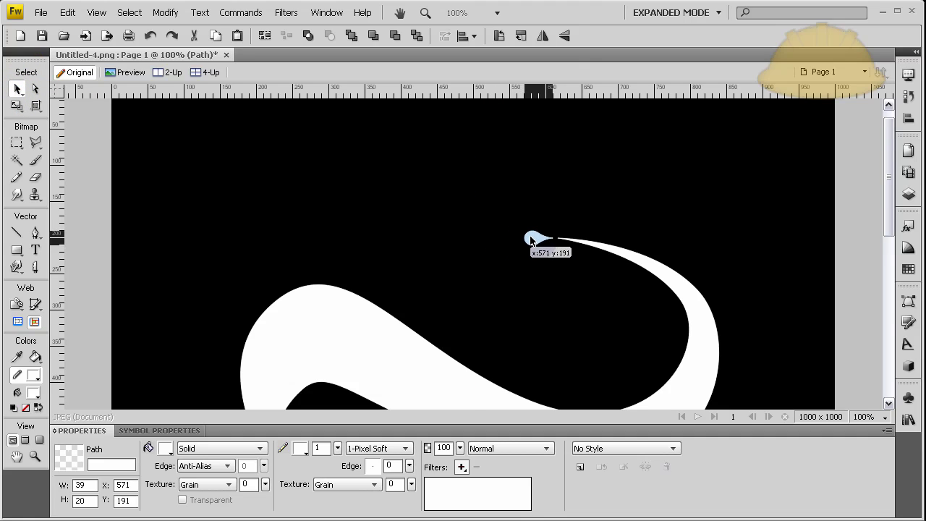
click(547, 292)
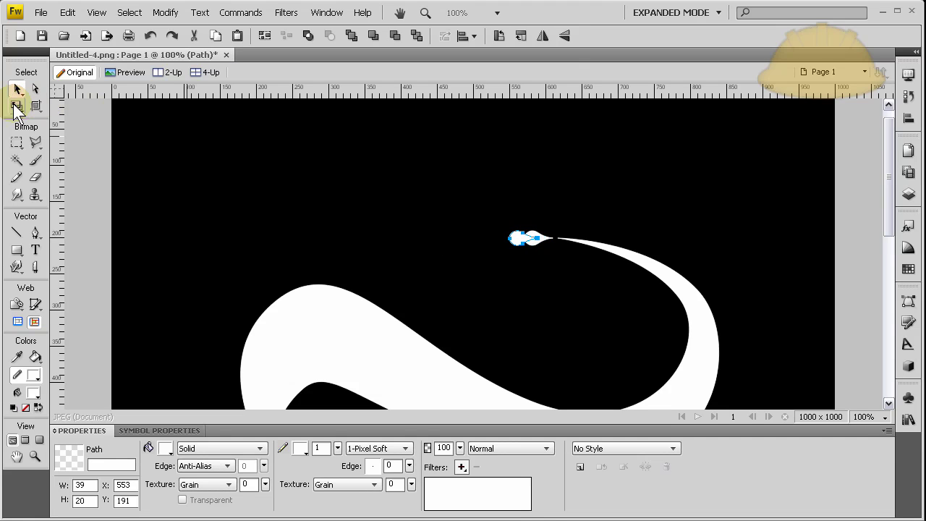
- Shrink the sideways drops to 39 × 20 and 24 × 12 and line them up in a trailing row
click(16, 105)
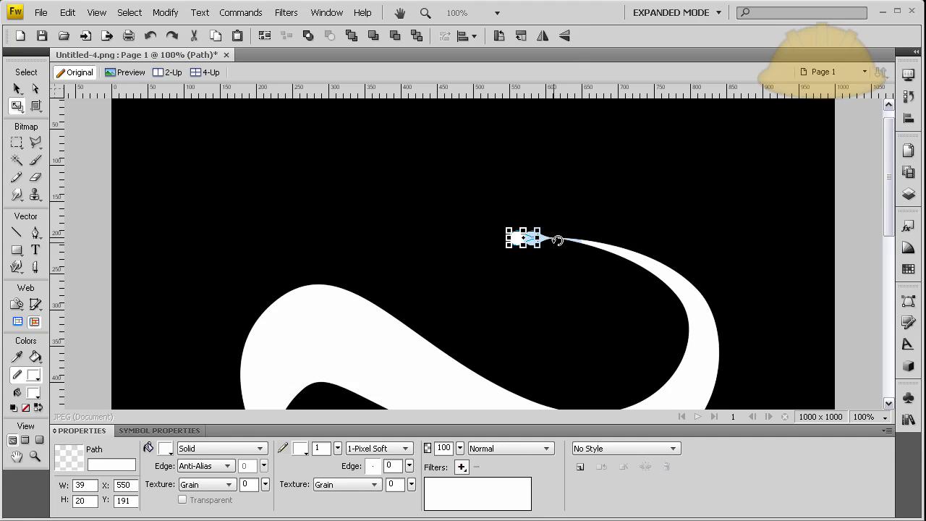
key(ctrl+equal)
key(ctrl+equal)
key(ctrl+equal)
key(ctrl+equal)
drag(530, 219, 488, 230)
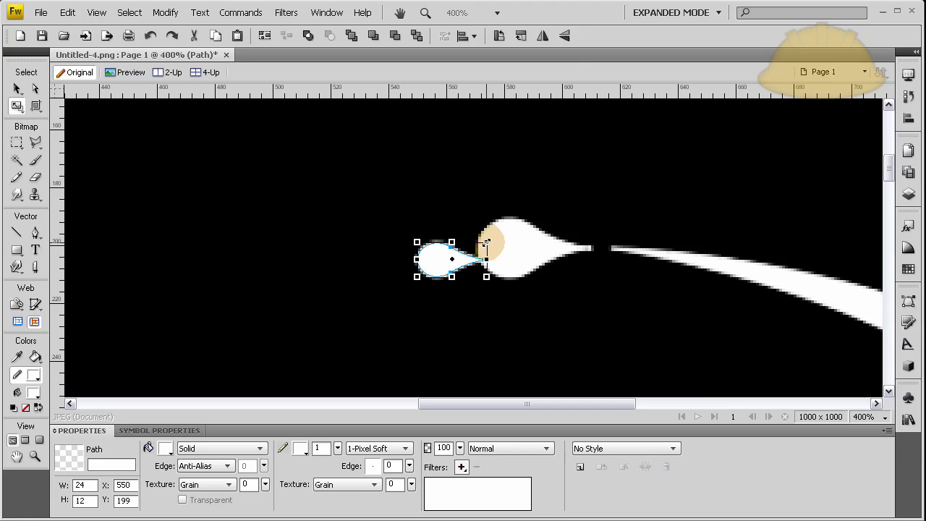
click(16, 88)
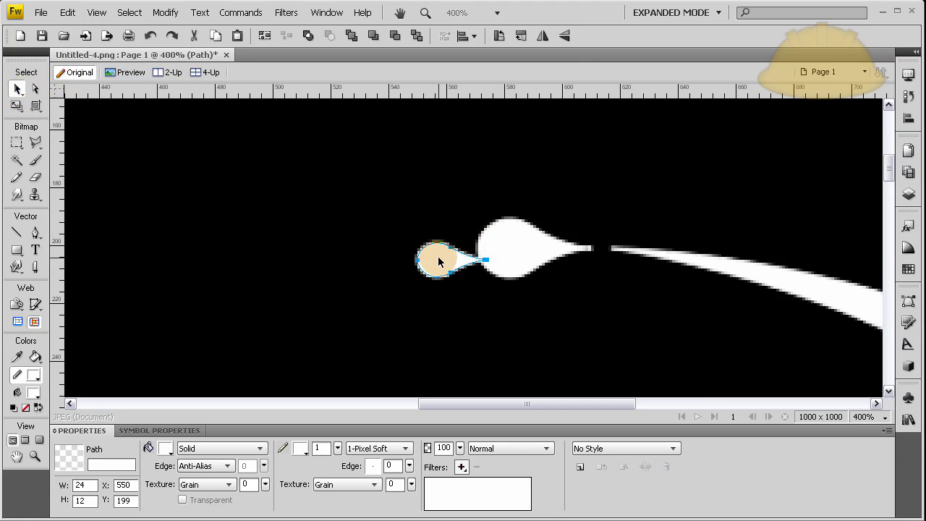
drag(438, 261, 343, 249)
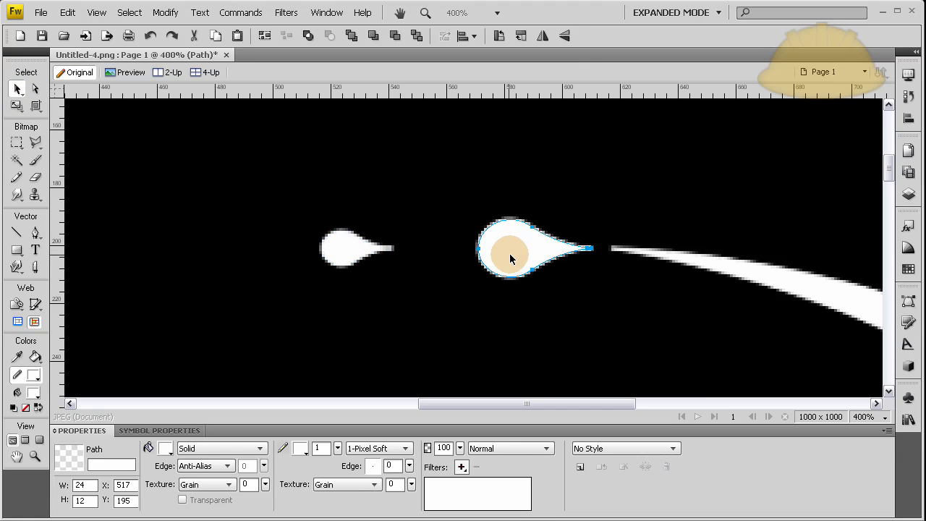
drag(510, 258, 435, 258)
click(16, 107)
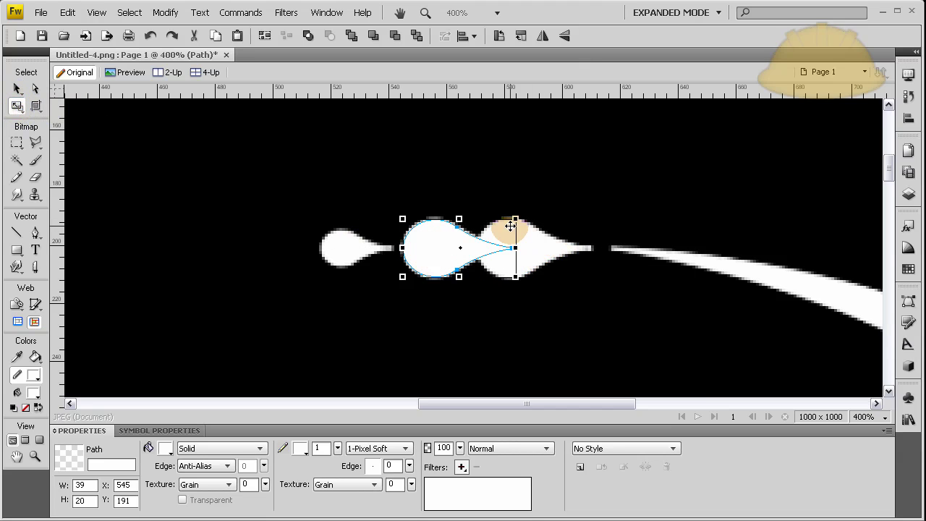
key(ctrl+1)
- Deselect the drop and type 'Creative Flow' with the Text tool inside the swoosh's upper loop
click(384, 160)
scroll(386, 178, down, 5)
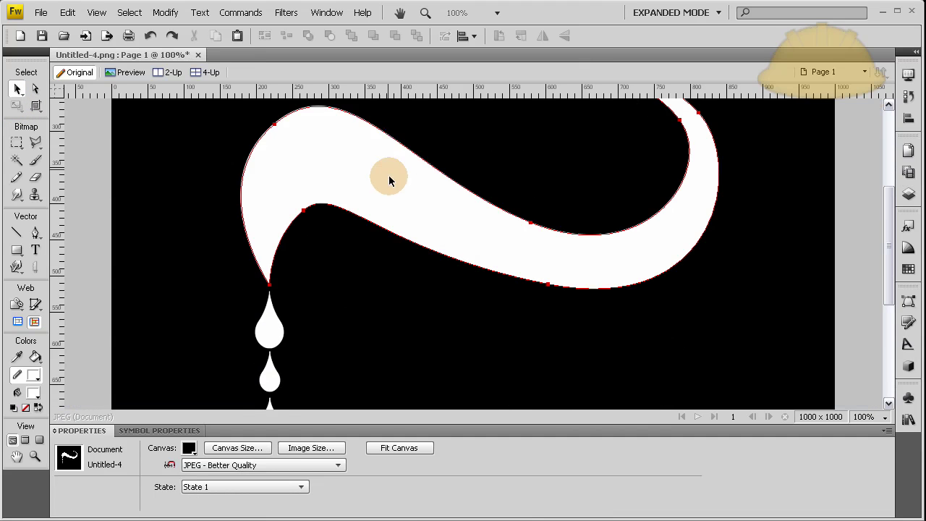
scroll(371, 377, up, 6)
scroll(425, 334, down, 4)
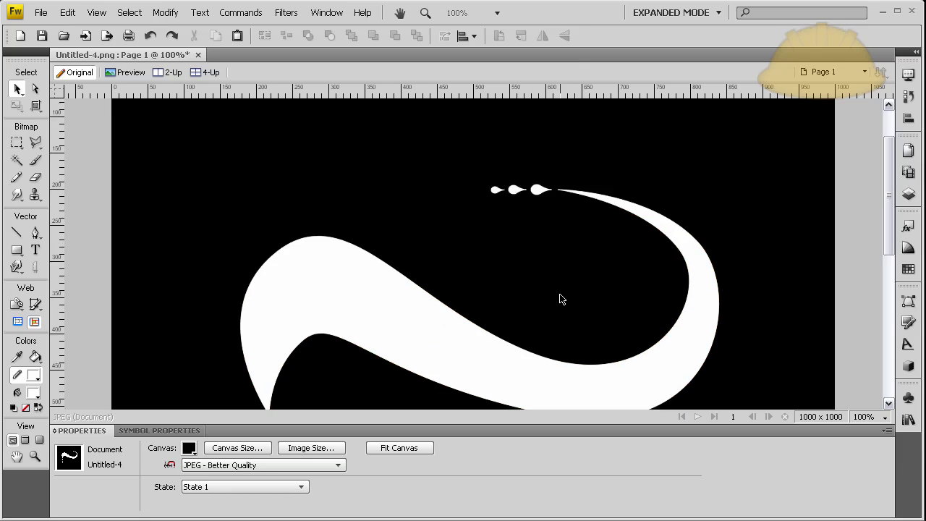
scroll(367, 384, down, 3)
scroll(731, 378, up, 6)
scroll(796, 348, down, 3)
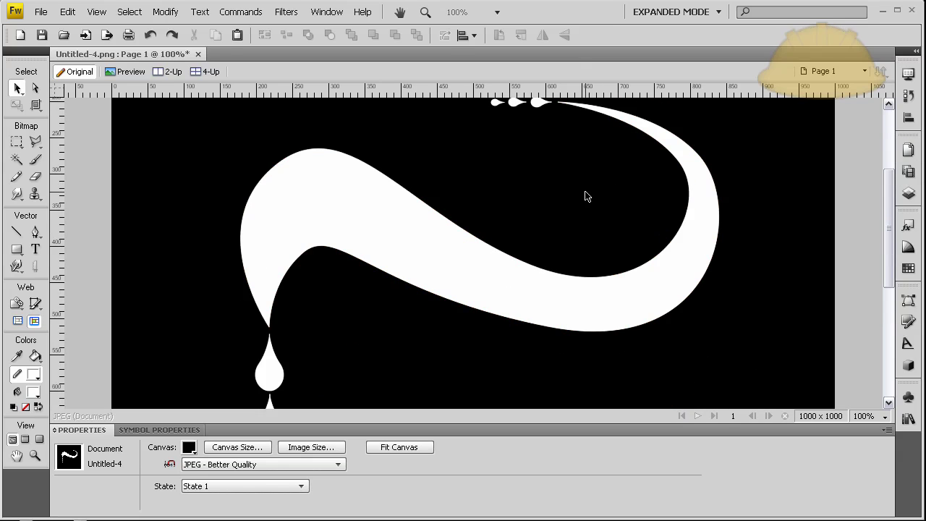
click(34, 251)
click(475, 181)
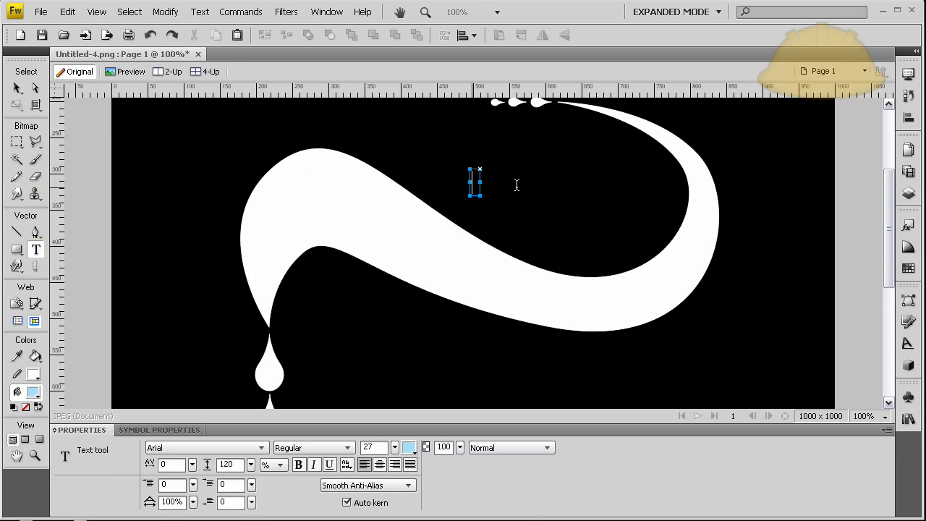
text(Creative Flow)
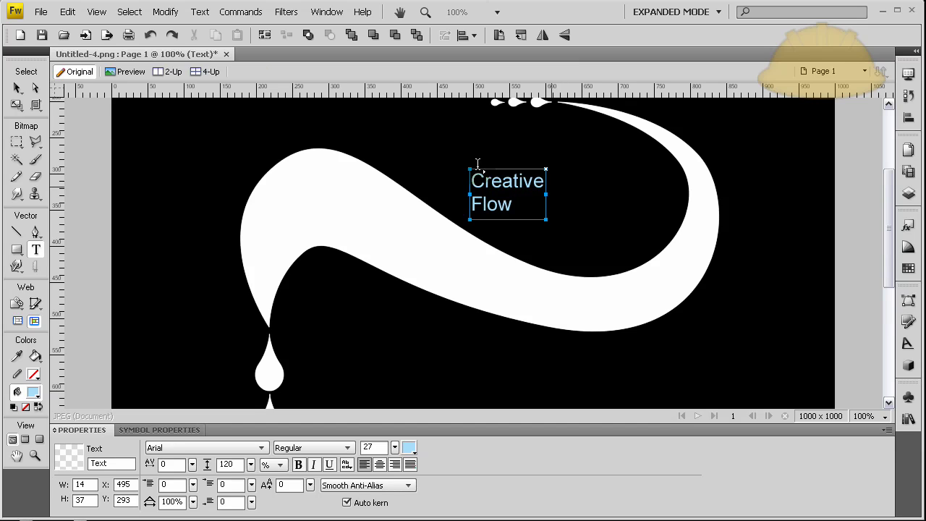
- Style the Creative Flow text in ArtBrush, Faux Bold, with a white fill
click(20, 87)
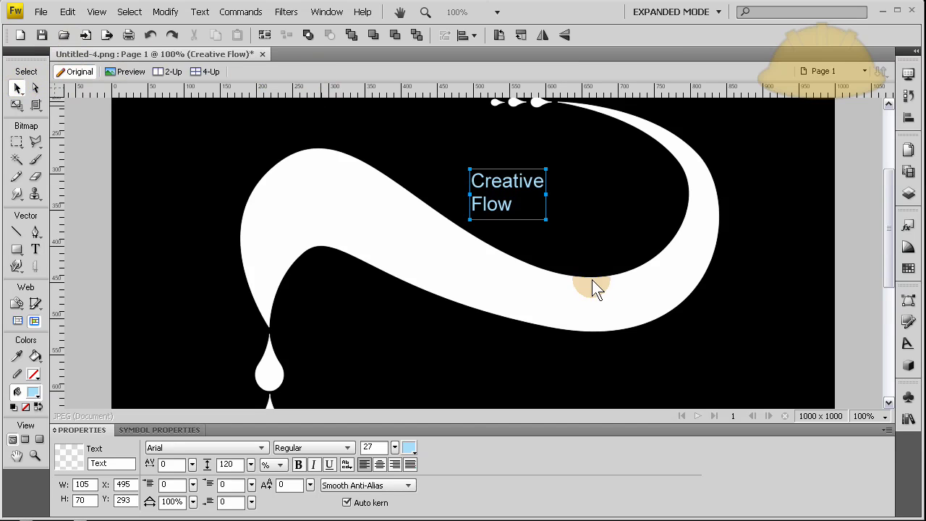
click(261, 447)
scroll(219, 309, down, 4)
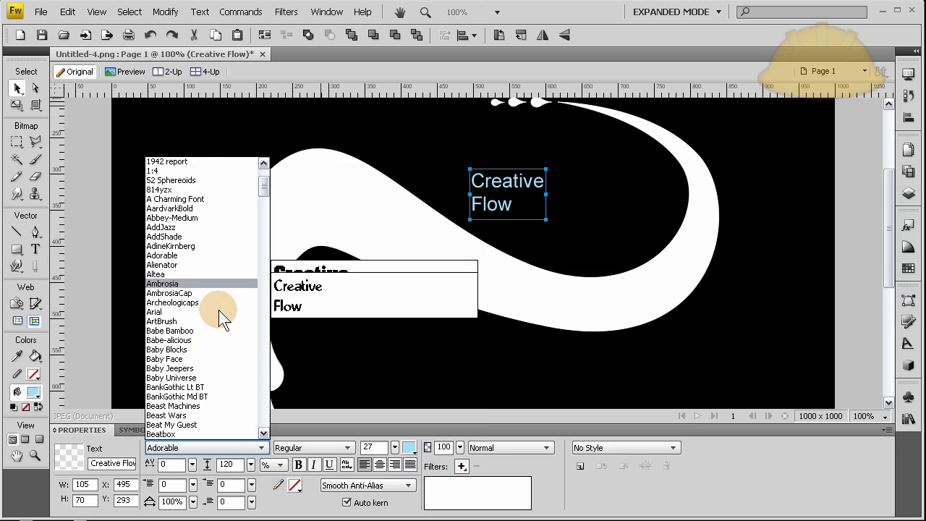
scroll(218, 309, up, 4)
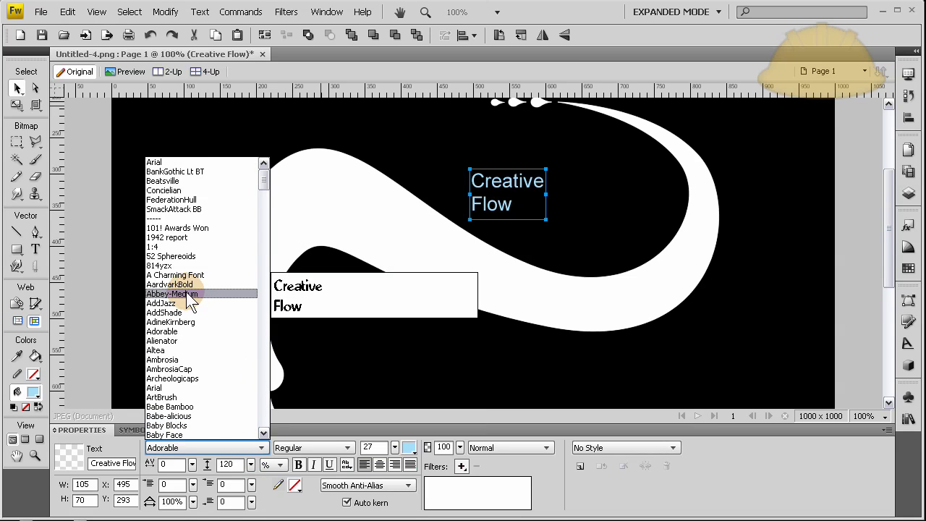
click(163, 397)
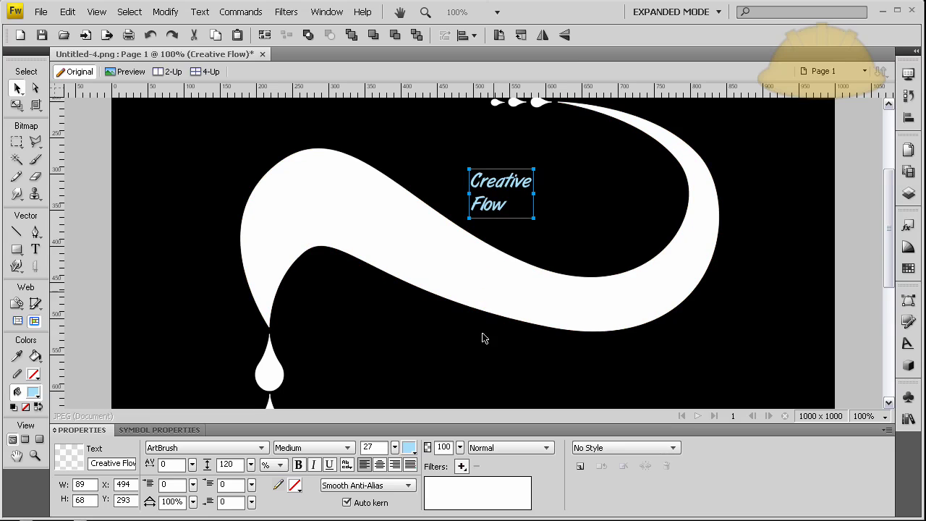
click(298, 465)
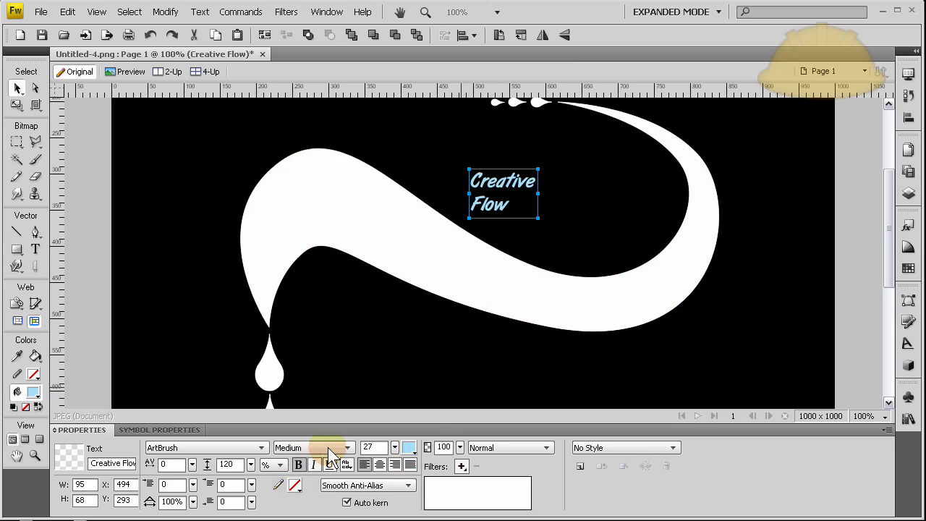
click(408, 448)
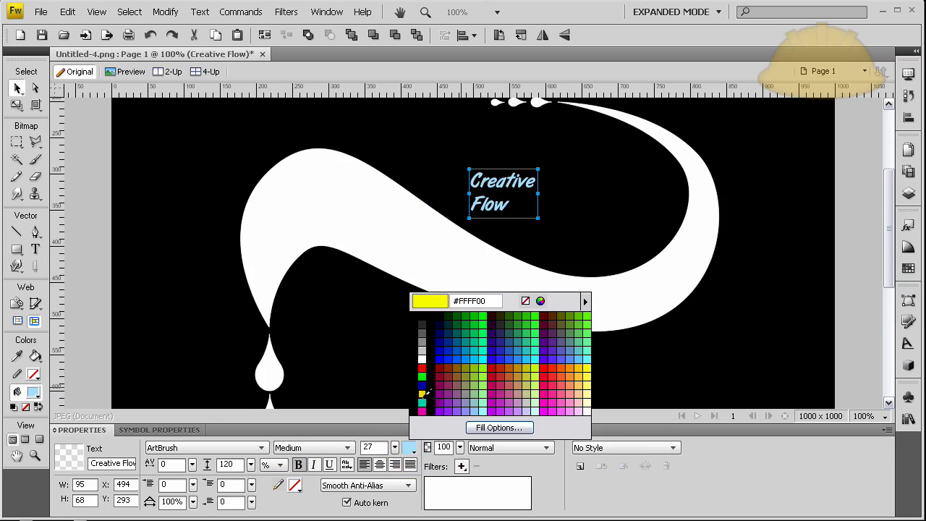
click(413, 356)
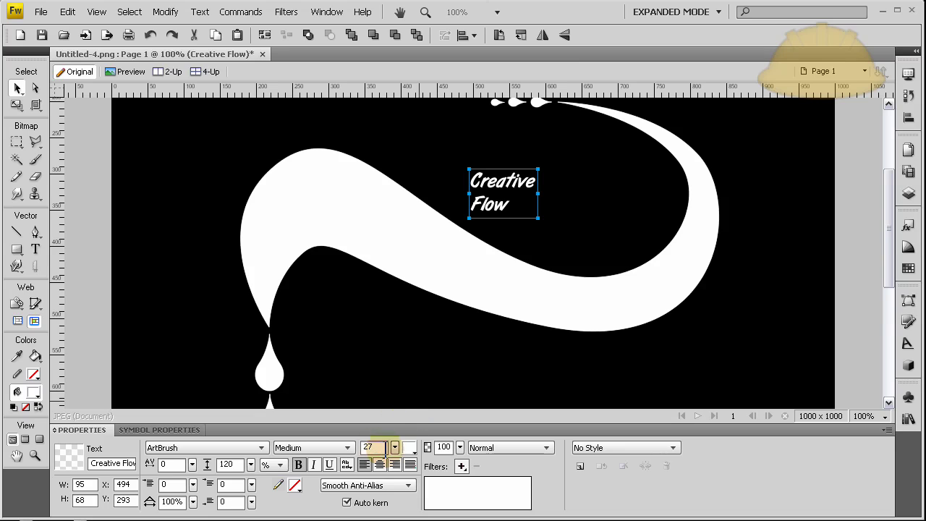
- Enlarge the text to size 78, centre-align it, and position it inside the loop
mouse_move(394, 447)
mouse_down()
mouse_move(397, 414)
mouse_move(403, 445)
mouse_up()
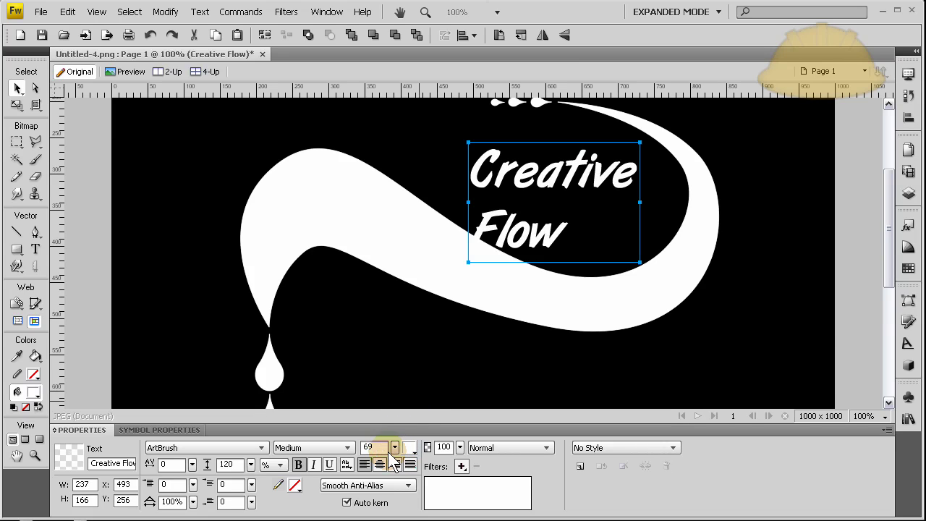
click(381, 465)
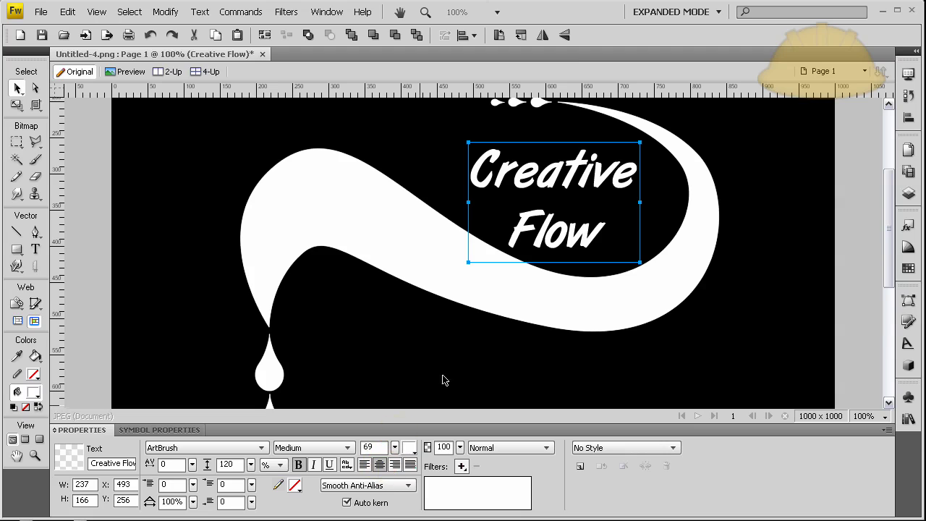
drag(571, 181, 594, 176)
drag(408, 448, 399, 432)
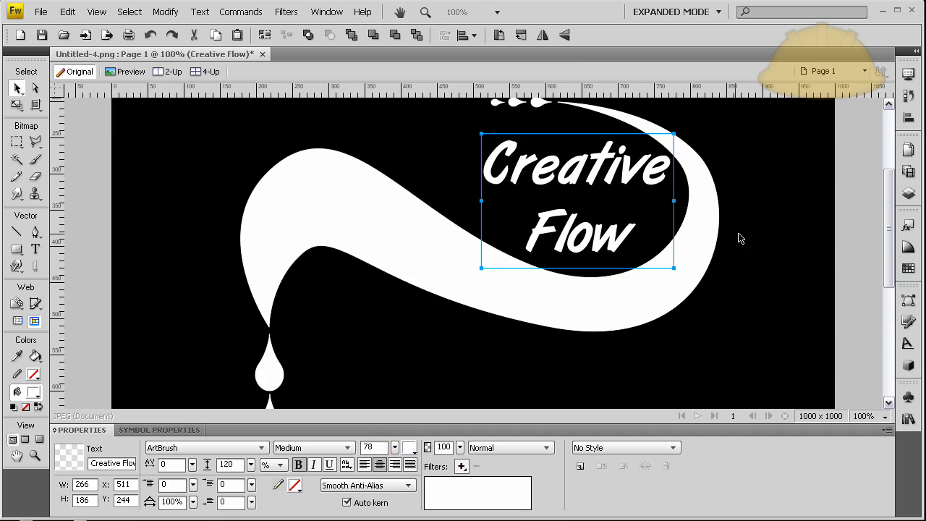
click(762, 256)
scroll(762, 260, up, 3)
drag(599, 241, 591, 237)
- Select and deselect a drip below the swoosh to review the layout
click(530, 170)
scroll(530, 173, down, 10)
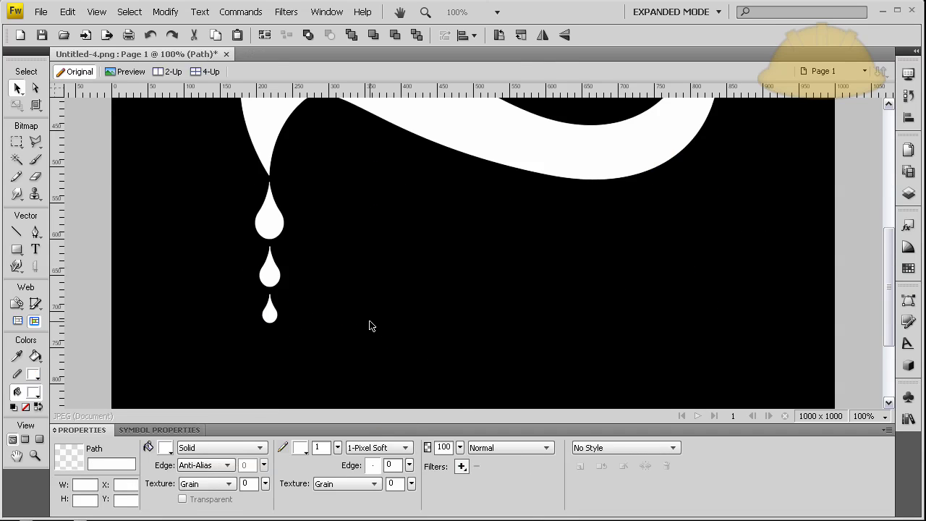
click(442, 318)
scroll(441, 322, up, 7)
scroll(633, 369, up, 4)
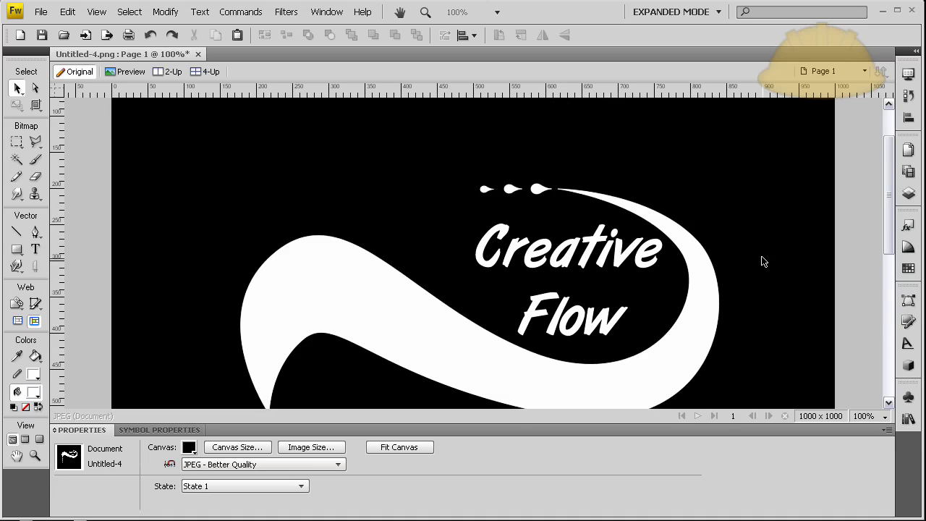
scroll(752, 224, down, 3)
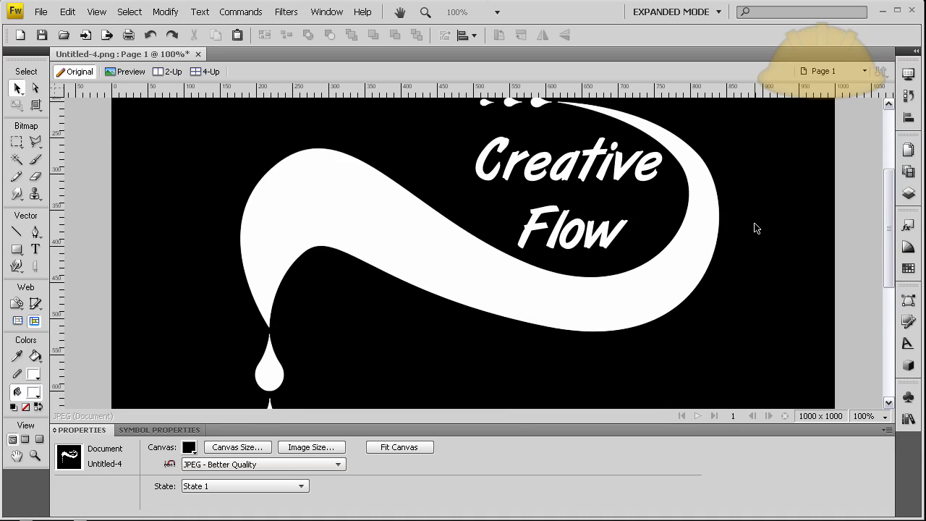
scroll(755, 228, up, 1)
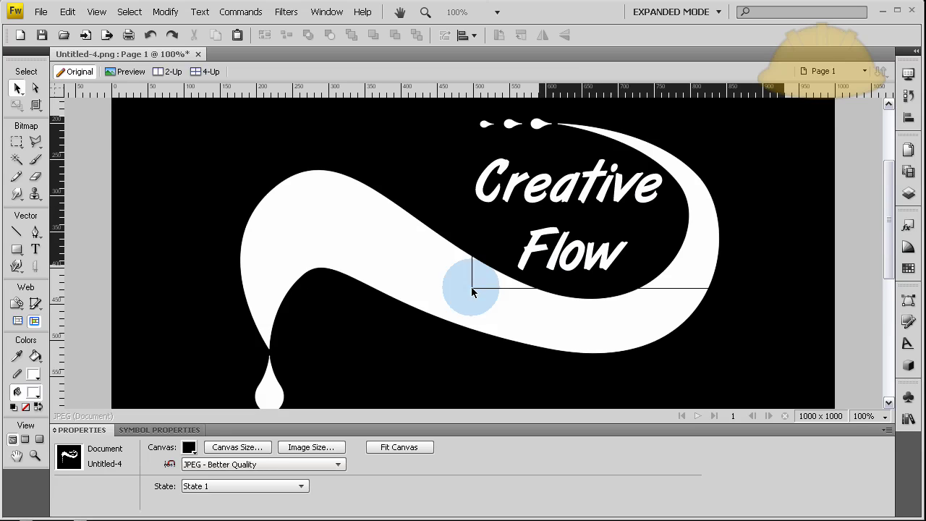
- Select all objects and add an Inner Bevel filter to them
scroll(199, 470, down, 3)
key(ctrl+a)
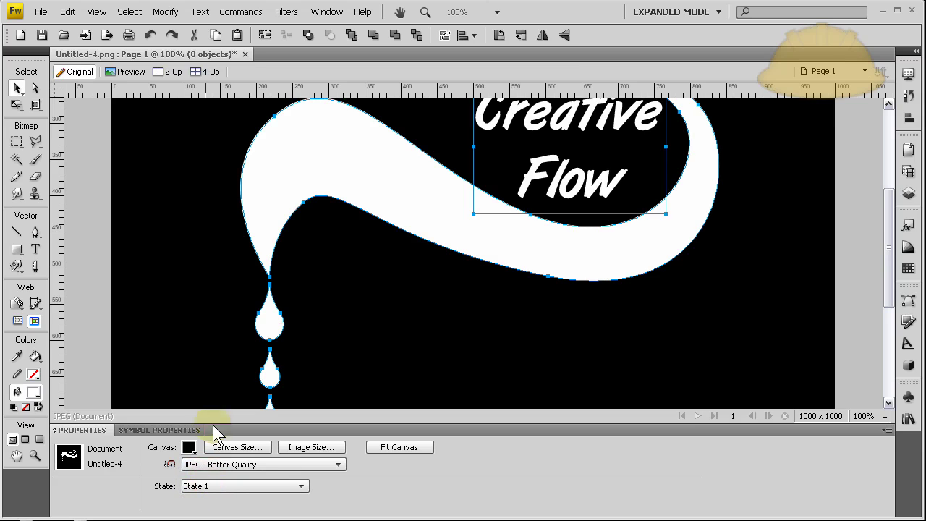
scroll(702, 351, up, 7)
scroll(714, 354, down, 1)
scroll(714, 354, down, 9)
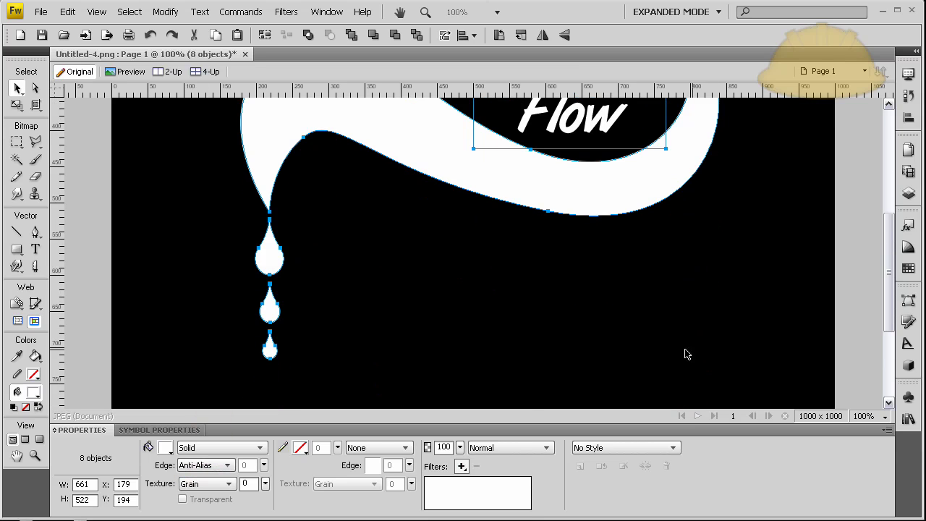
click(462, 466)
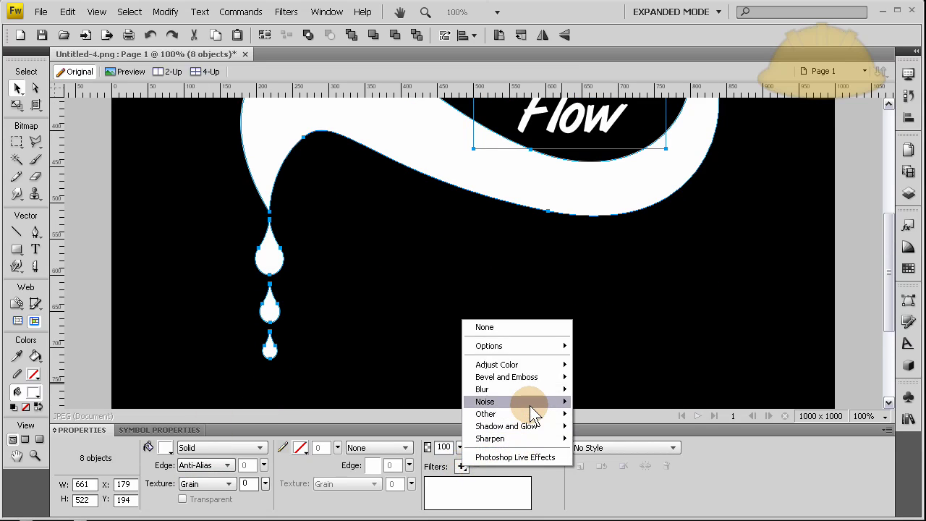
mouse_move(528, 375)
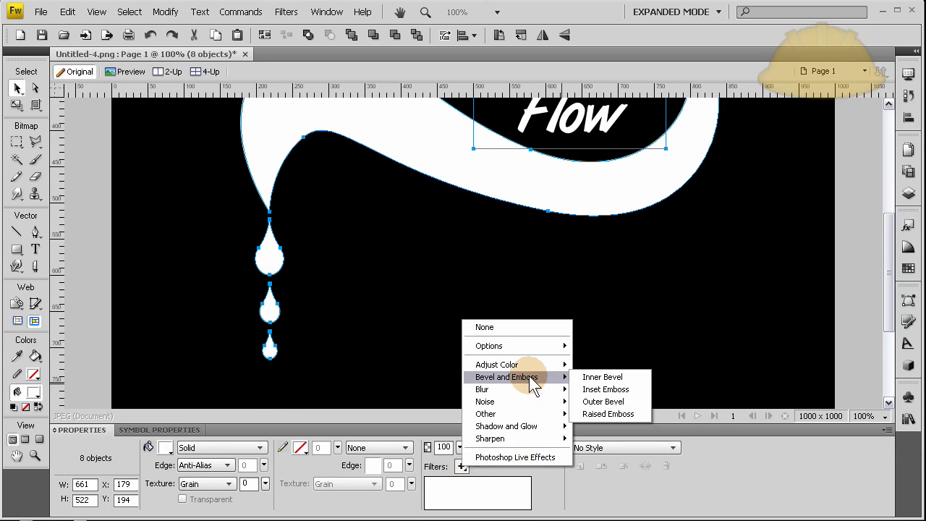
click(620, 377)
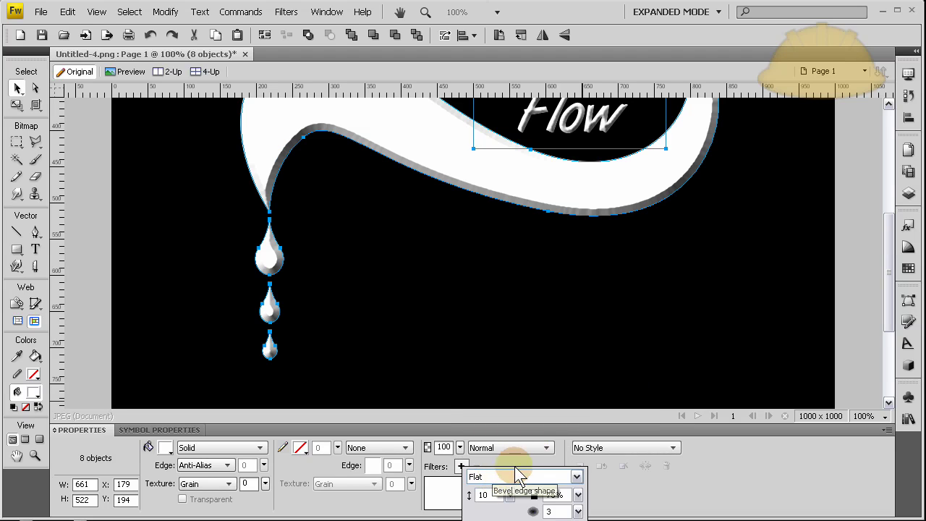
- Set the bevel to Smooth edge, width 35, contrast 100%, softness 10, then deselect
click(577, 476)
scroll(516, 492, up, 5)
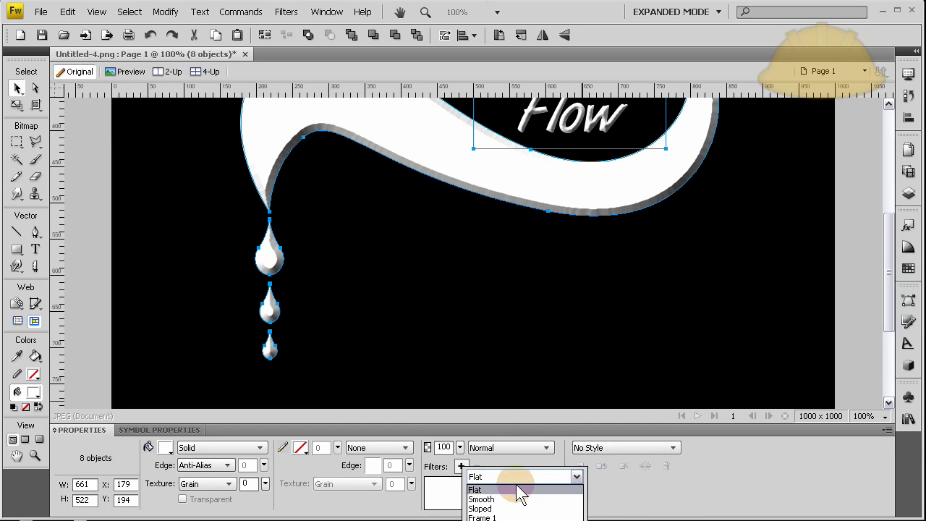
click(484, 498)
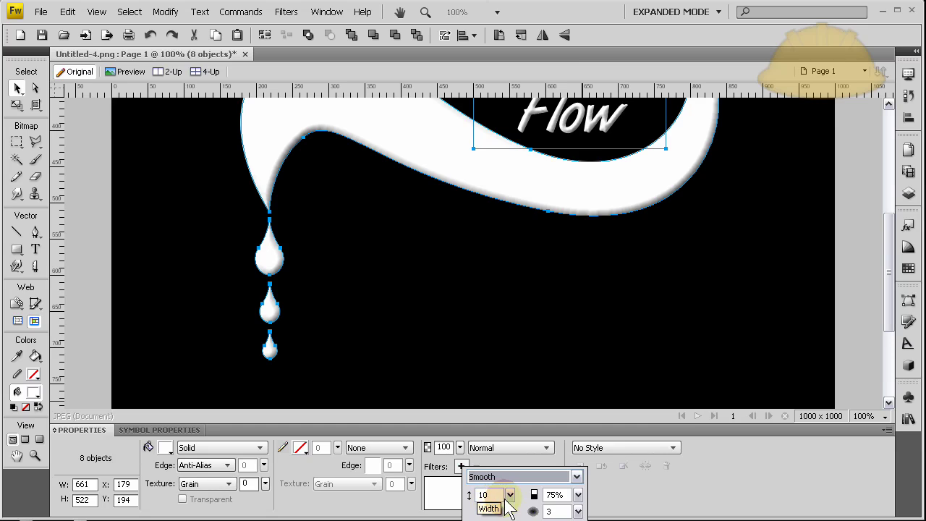
drag(510, 495, 518, 446)
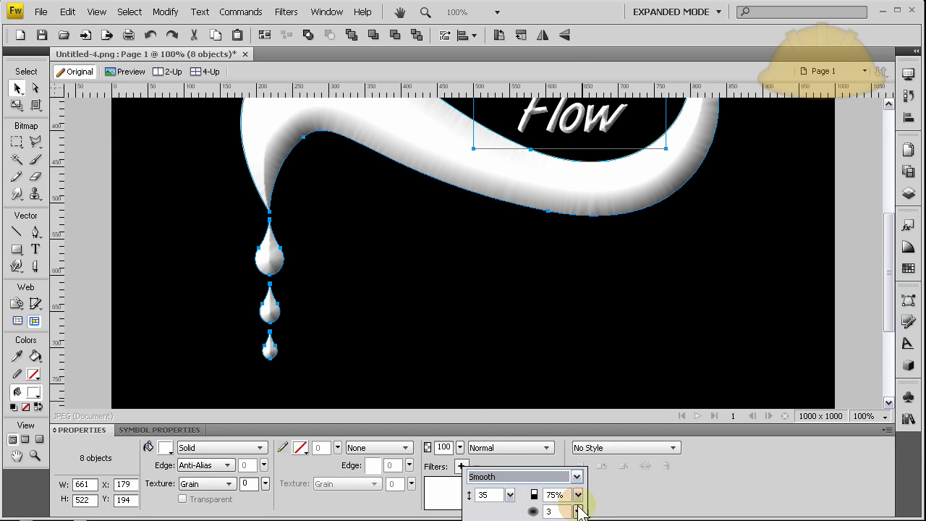
drag(577, 494, 578, 513)
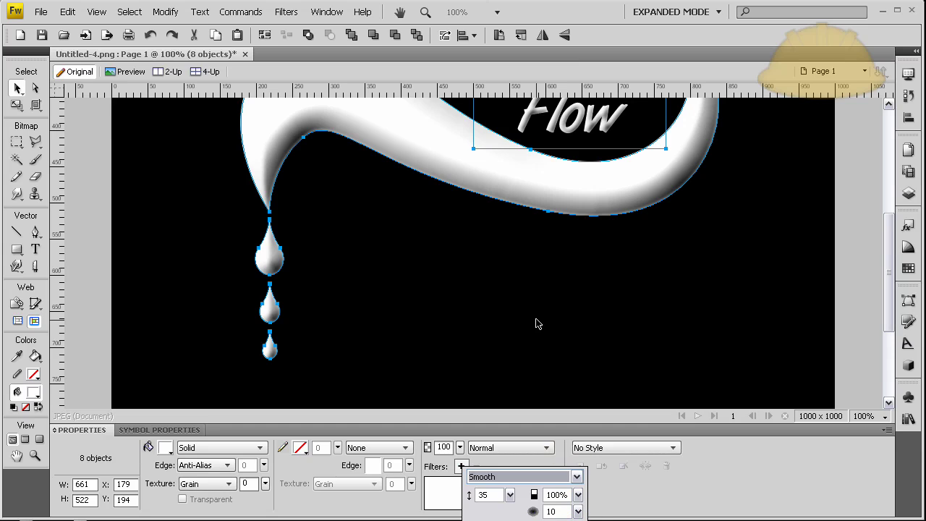
click(557, 404)
scroll(465, 268, up, 4)
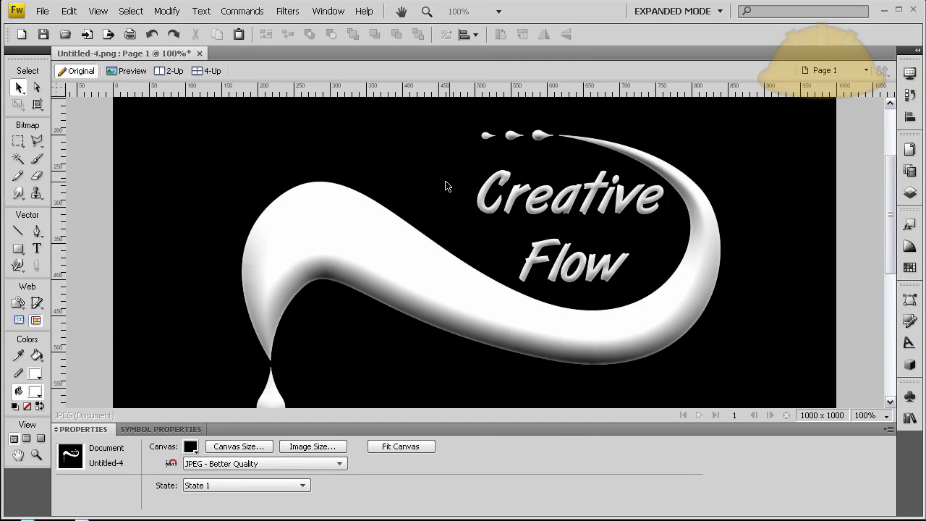
scroll(418, 277, down, 4)
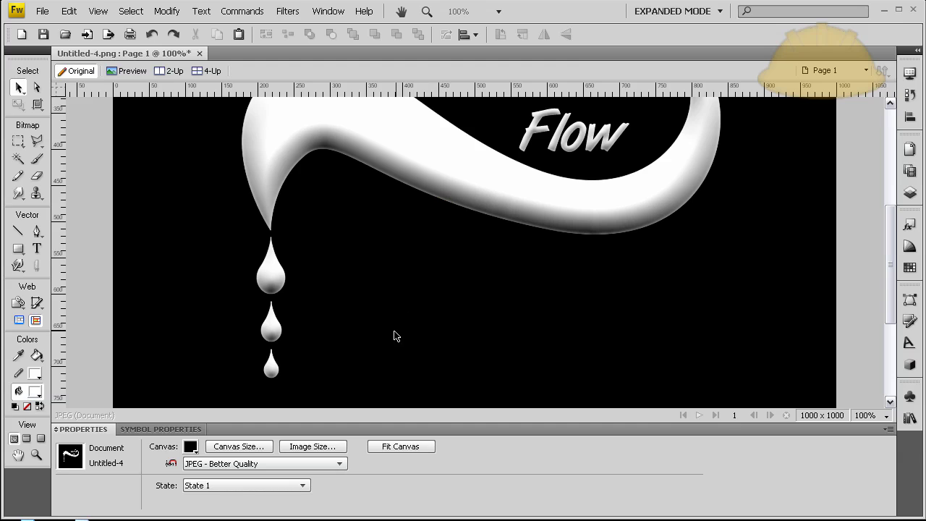
scroll(676, 374, up, 5)
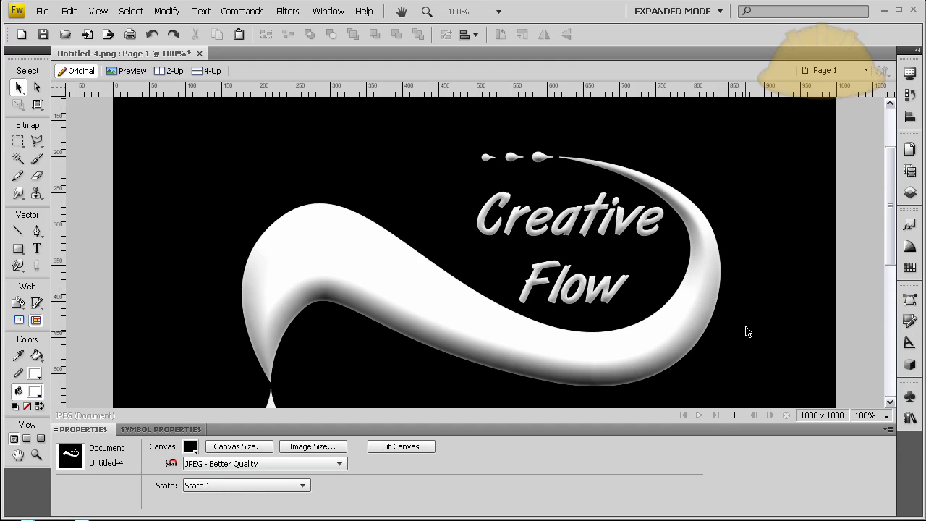
scroll(748, 329, down, 1)
click(622, 252)
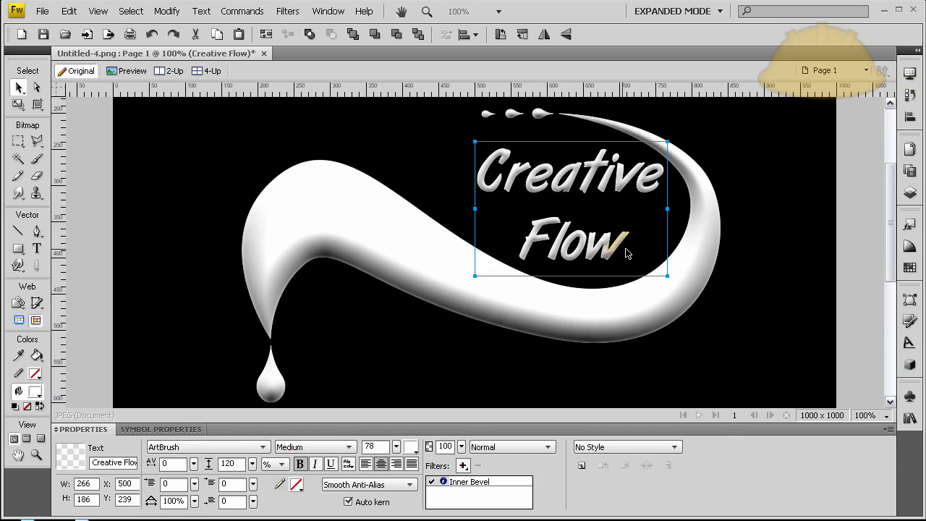
double_click(470, 482)
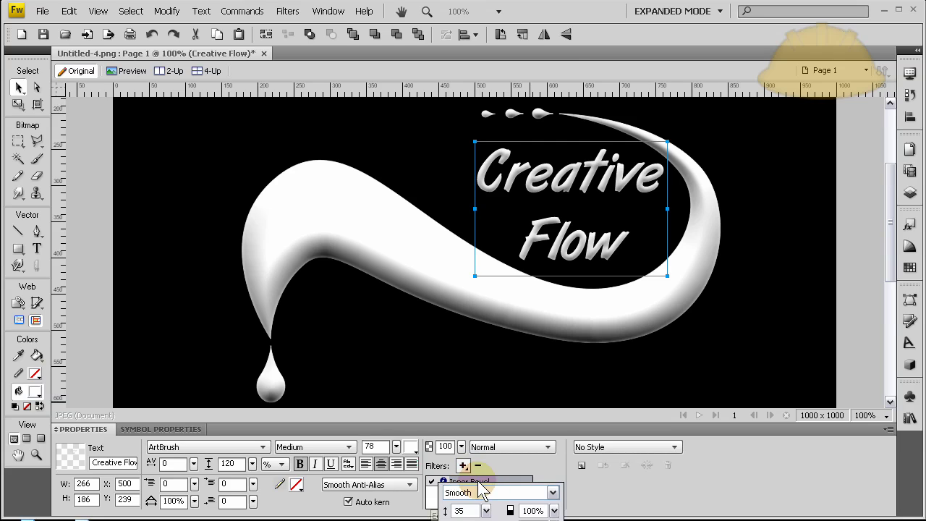
click(553, 510)
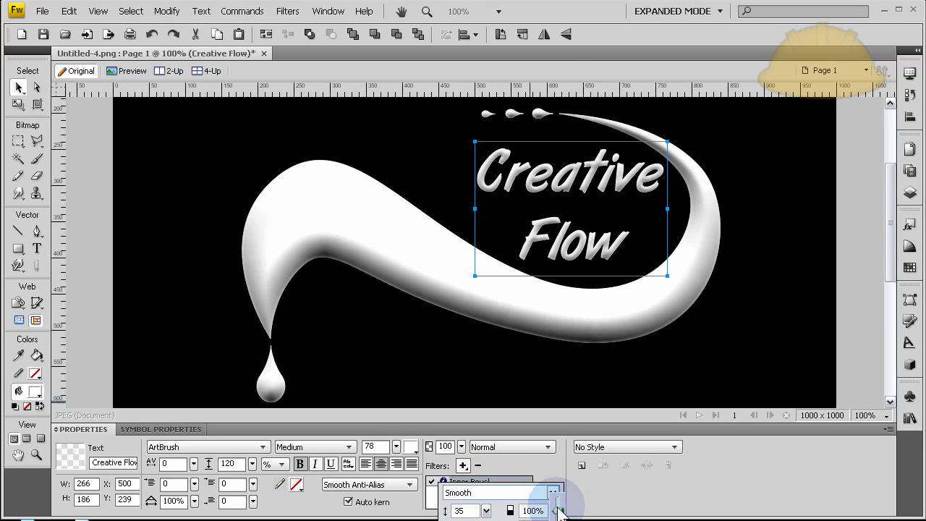
click(554, 510)
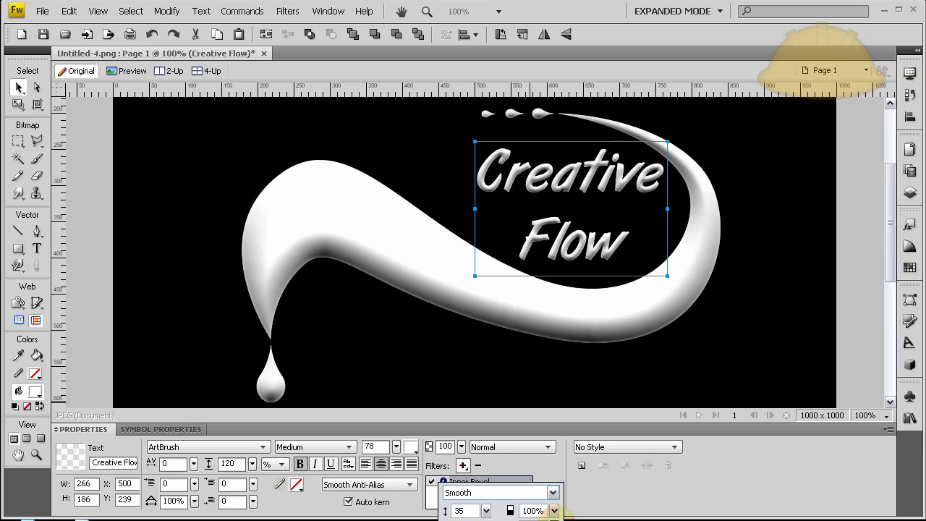
click(554, 510)
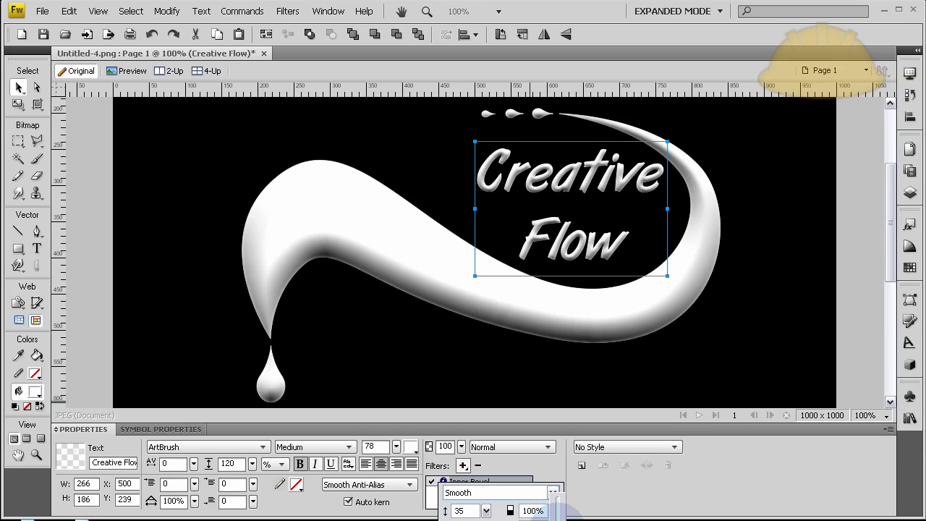
click(736, 315)
click(723, 358)
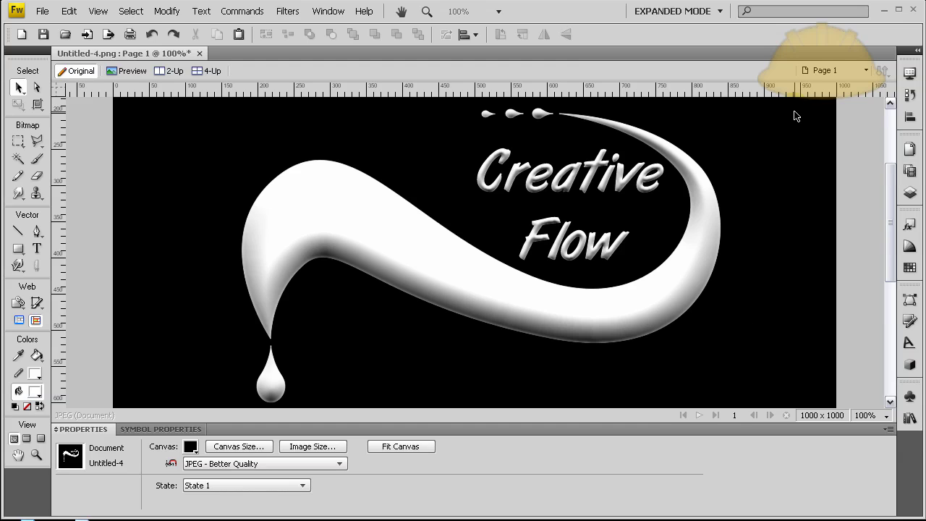
key(ctrl+a)
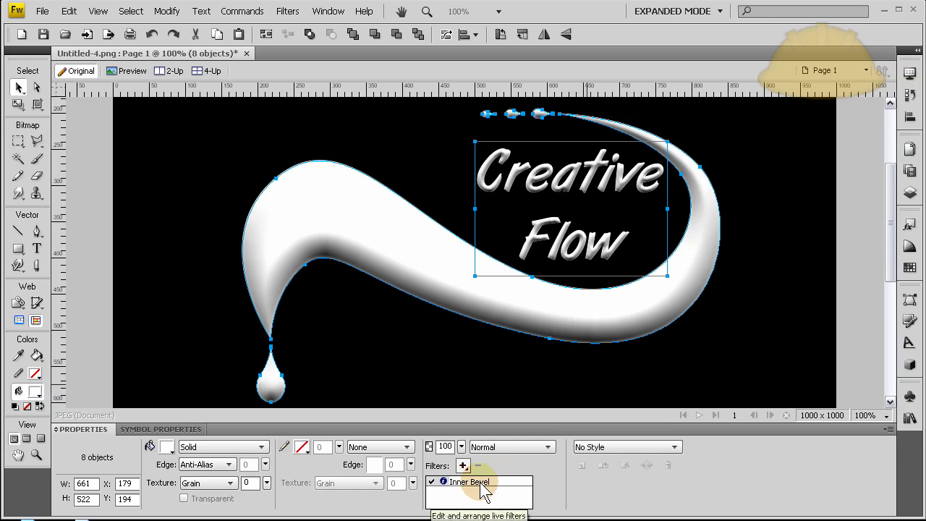
- Add a cyan #00CCFF Glow filter to the selected swoosh, drops and text, then deselect
click(463, 466)
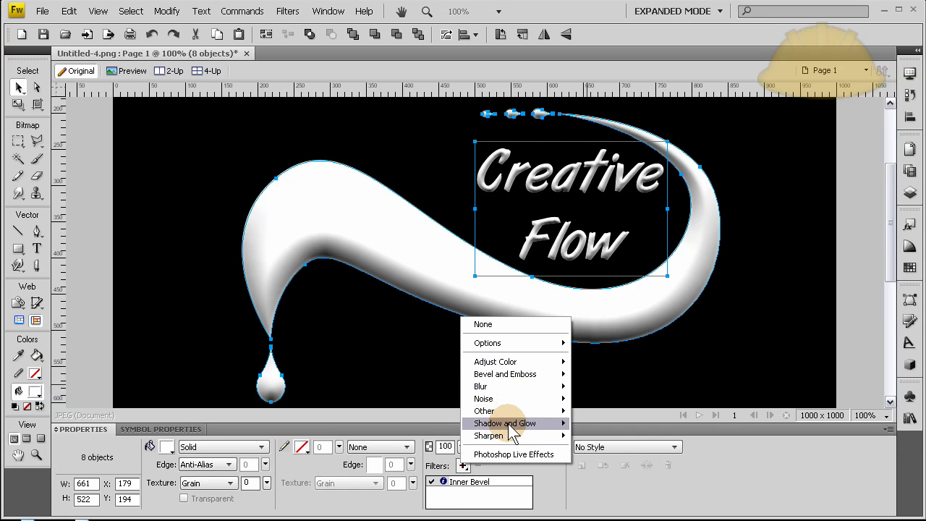
mouse_move(515, 425)
click(591, 435)
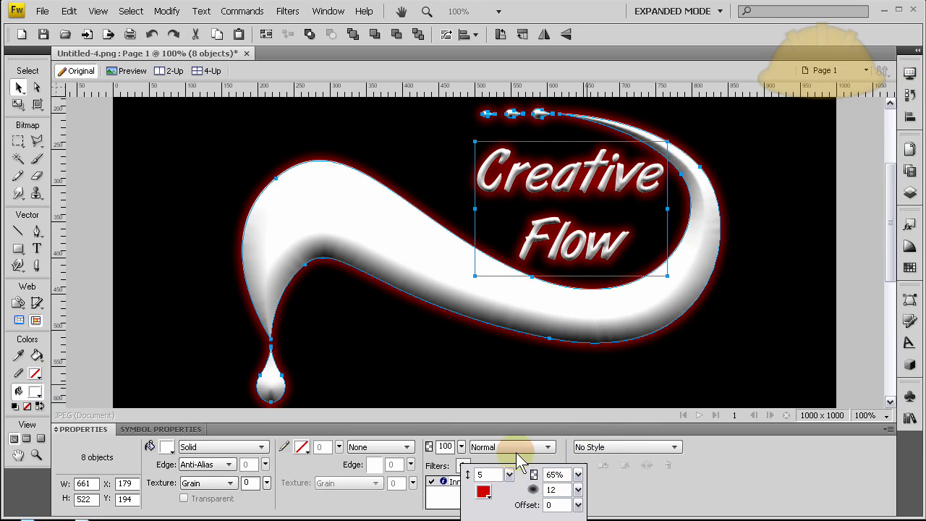
click(483, 492)
click(548, 427)
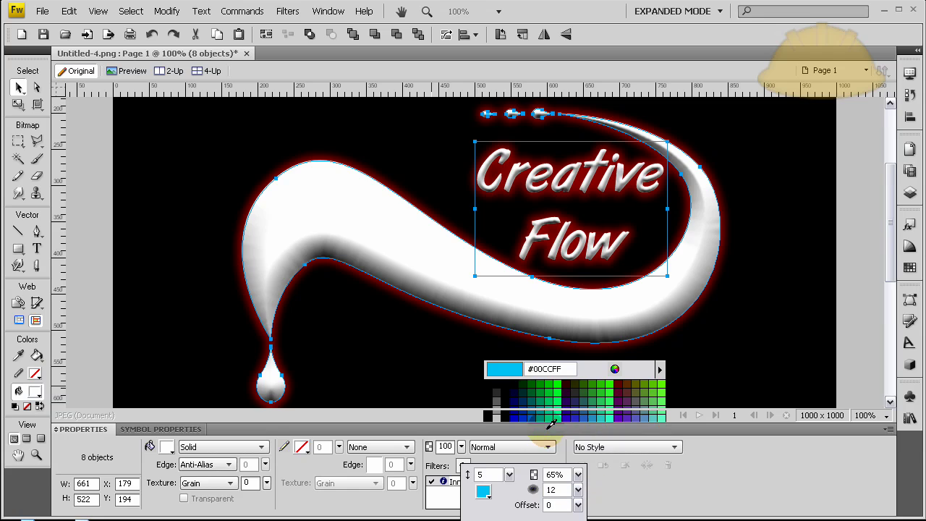
click(772, 347)
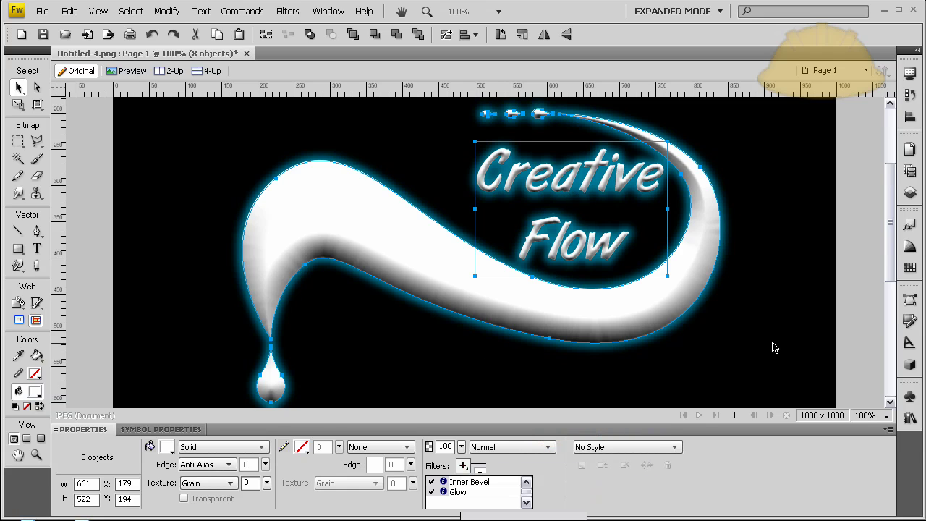
click(781, 338)
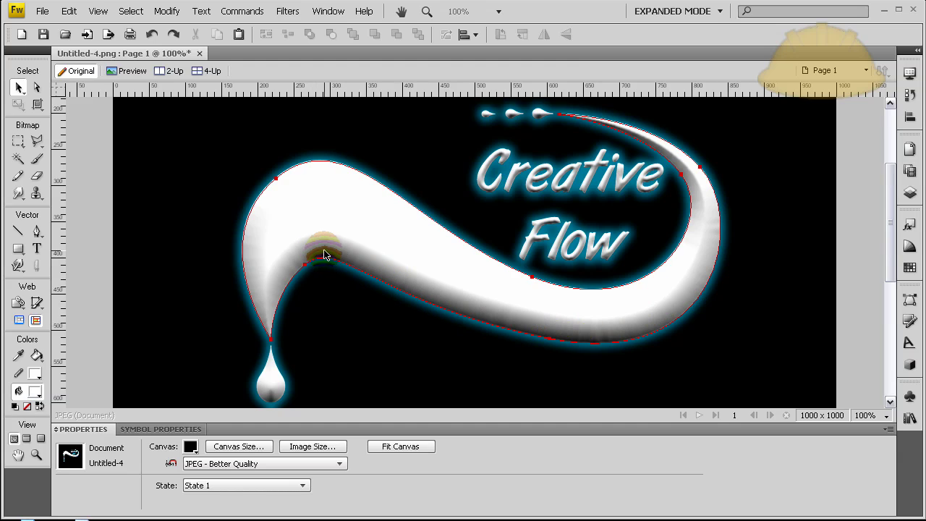
click(350, 243)
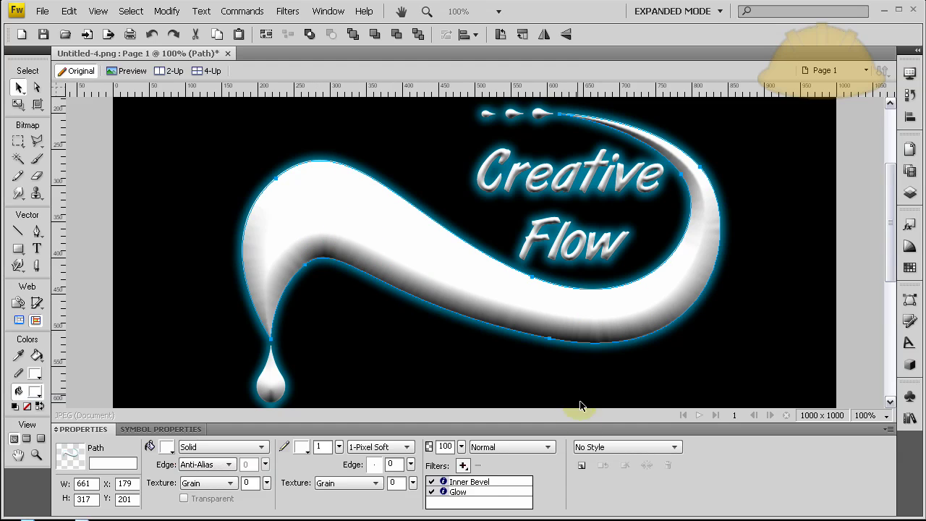
click(474, 481)
double_click(480, 482)
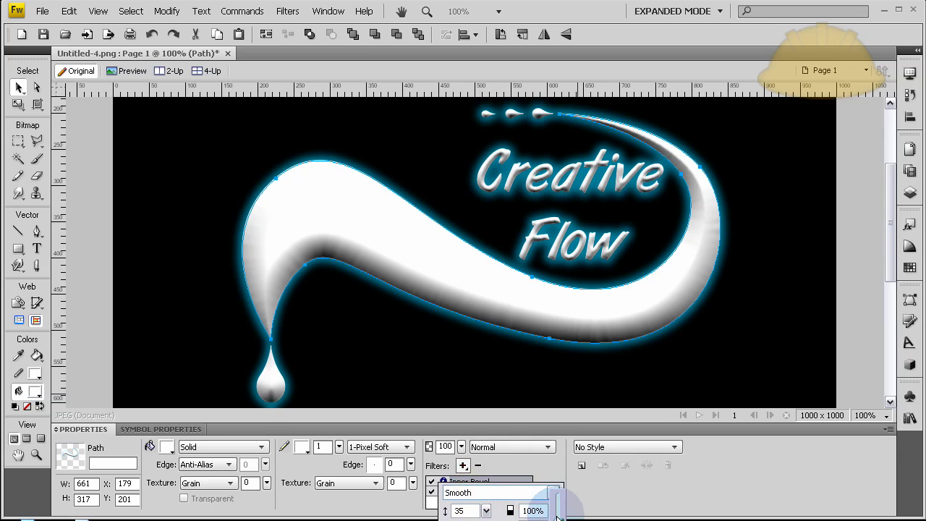
click(553, 510)
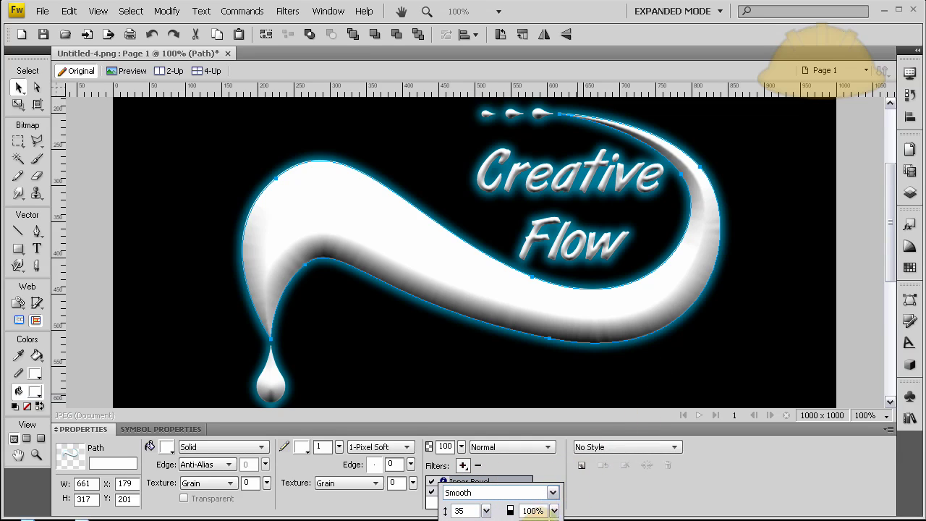
click(598, 328)
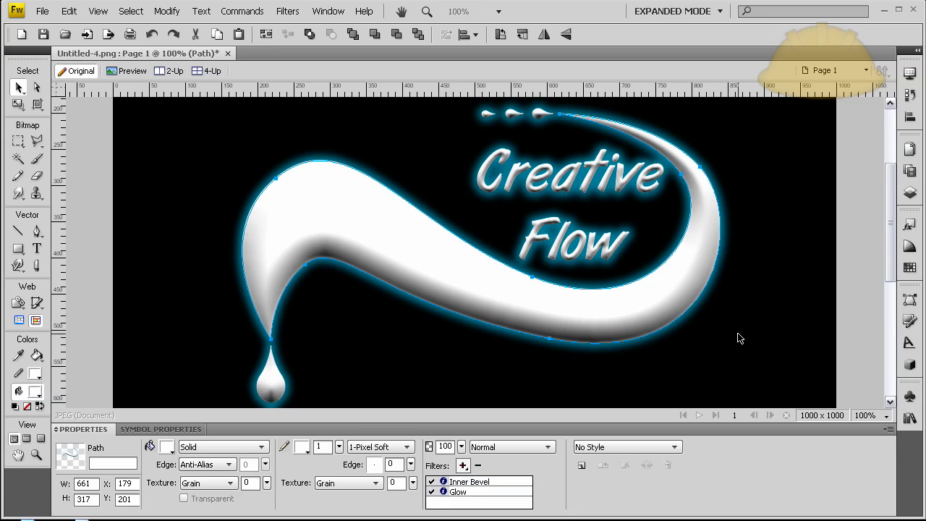
click(739, 338)
scroll(461, 262, up, 2)
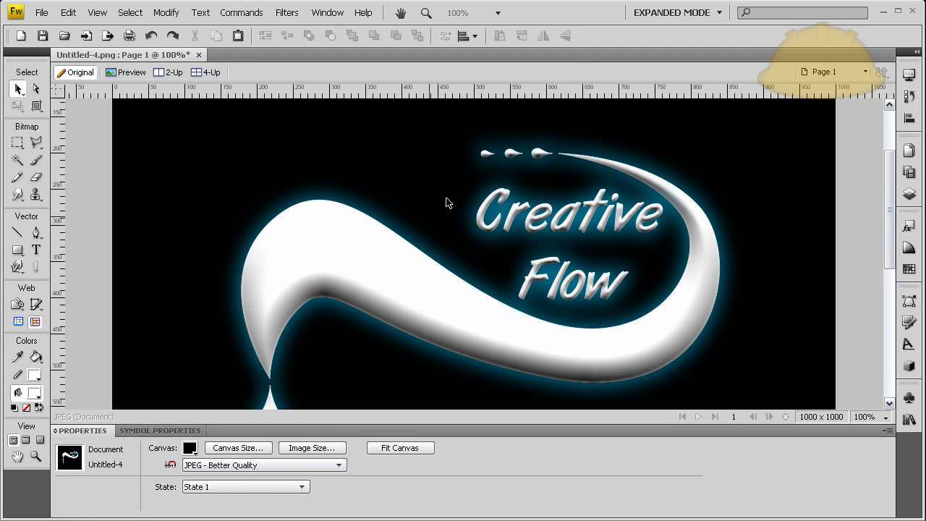